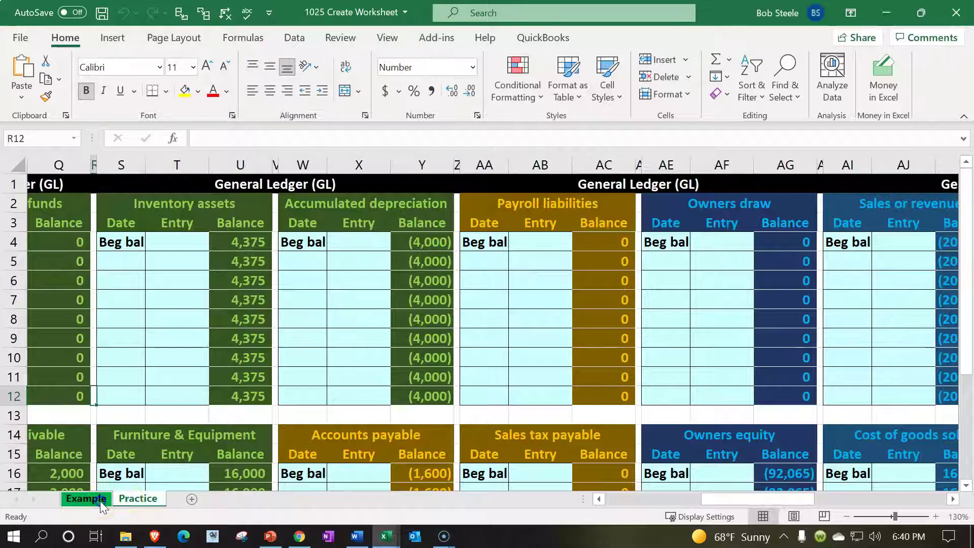
# Review the journal columns and the trial balance from beginning to ending balances on the Example sheet.
pyautogui.click(86, 499)
pyautogui.press('Left')
pyautogui.press('Up')
pyautogui.press('Up')
pyautogui.press('Up')
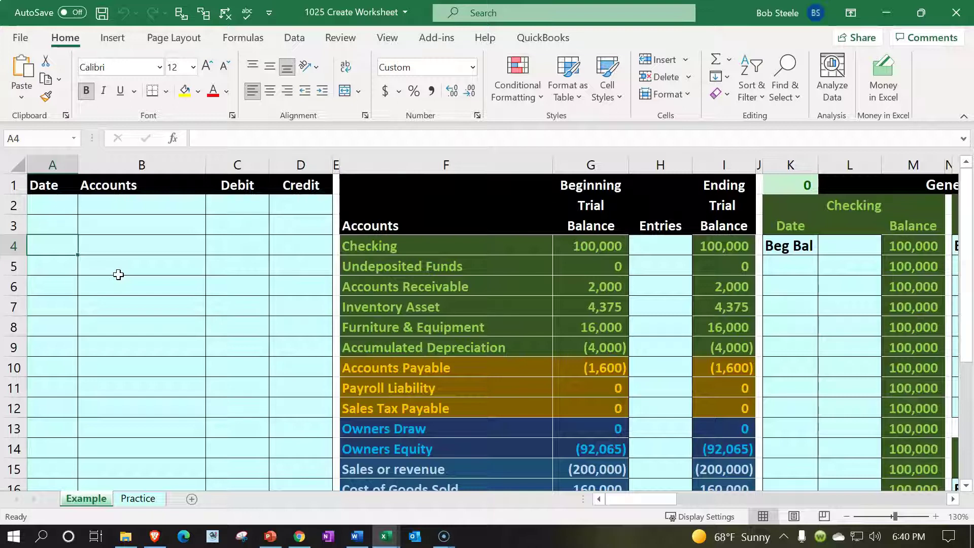
pyautogui.press('Right')
pyautogui.press('Right')
pyautogui.press('Right')
pyautogui.press('Right')
pyautogui.press('Right')
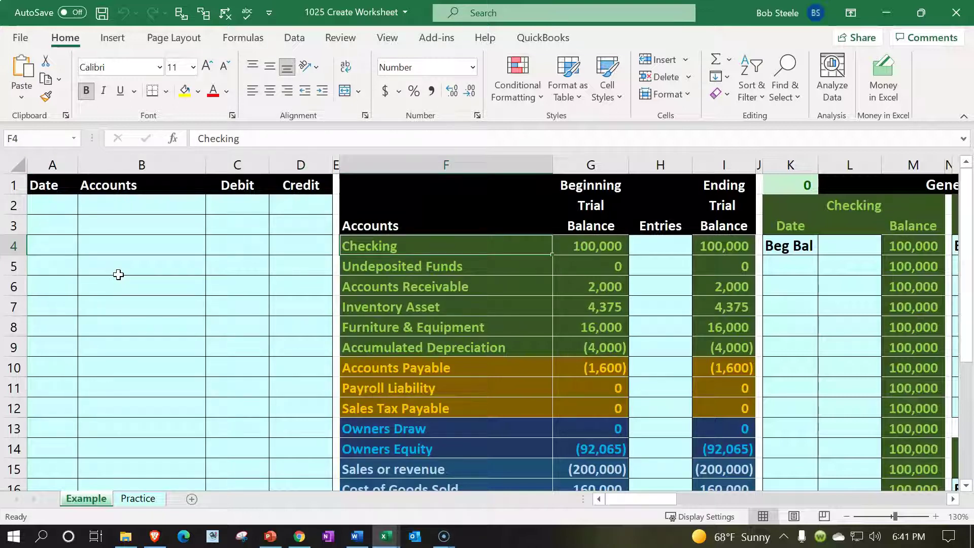
pyautogui.press('Right')
pyautogui.press('Right')
pyautogui.press('Right')
pyautogui.press('Right')
pyautogui.press('Right')
pyautogui.press('Right')
pyautogui.press('Right')
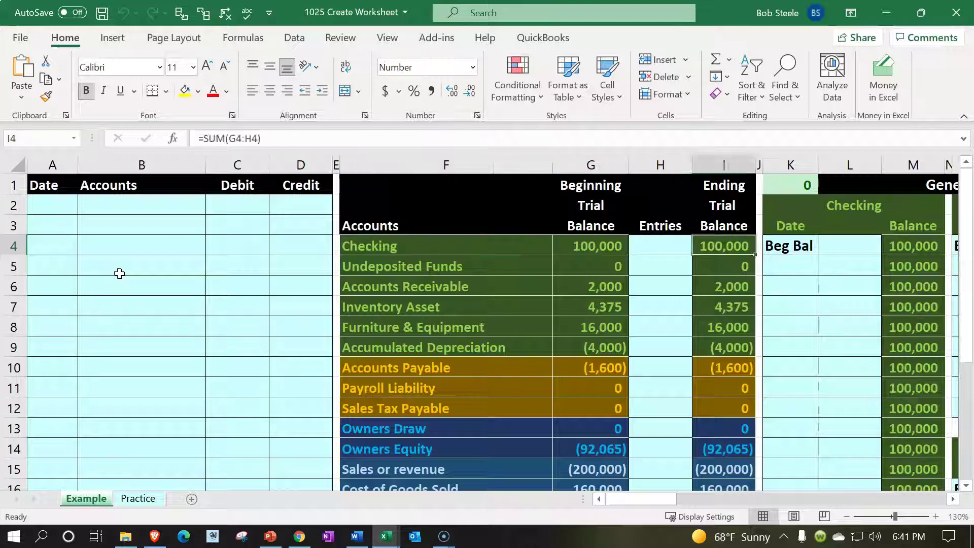
# Look over the asset, liability and owners draw accounts in the Example sheet's general ledger.
pyautogui.press('Right')
pyautogui.press('Right')
pyautogui.press('Right')
pyautogui.press('Right')
pyautogui.press('Right')
pyautogui.press('Right')
pyautogui.press('Right')
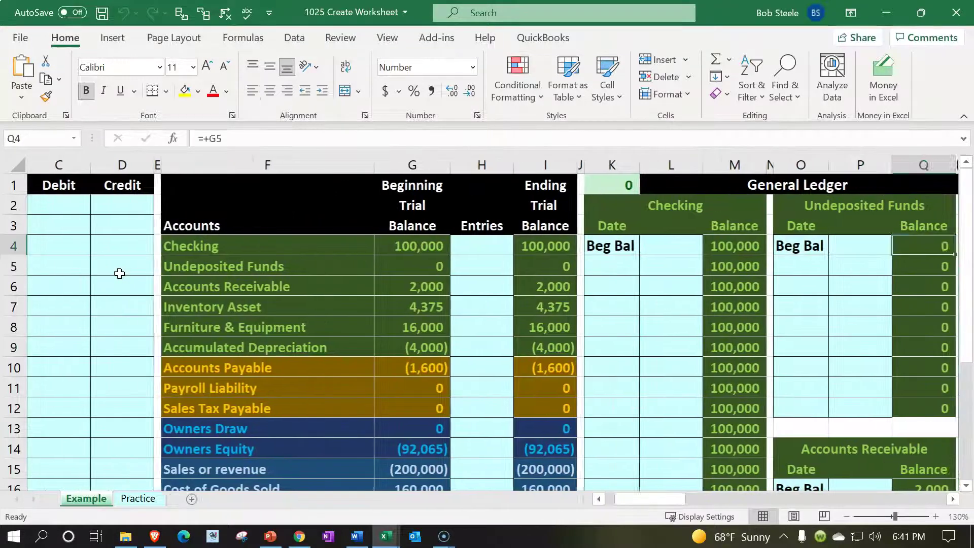
pyautogui.press('Right')
pyautogui.press('Right')
pyautogui.press('Right')
pyautogui.press('Right')
pyautogui.press('Right')
pyautogui.press('Right')
pyautogui.press('Right')
pyautogui.press('Right')
pyautogui.press('Right')
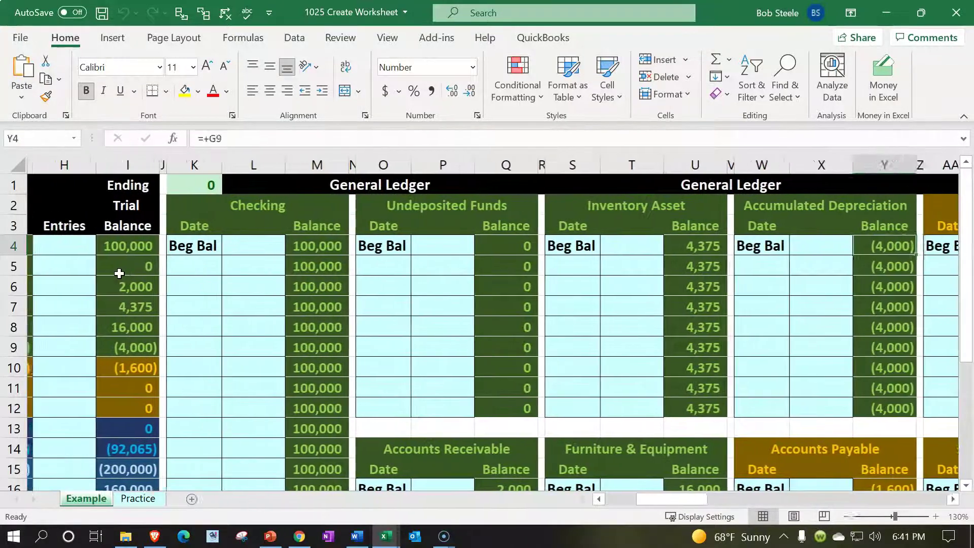
pyautogui.press('Right')
pyautogui.press('Right')
pyautogui.press('Right')
pyautogui.press('Right')
pyautogui.press('Right')
pyautogui.press('Right')
pyautogui.press('Right')
pyautogui.press('Right')
pyautogui.press('Right')
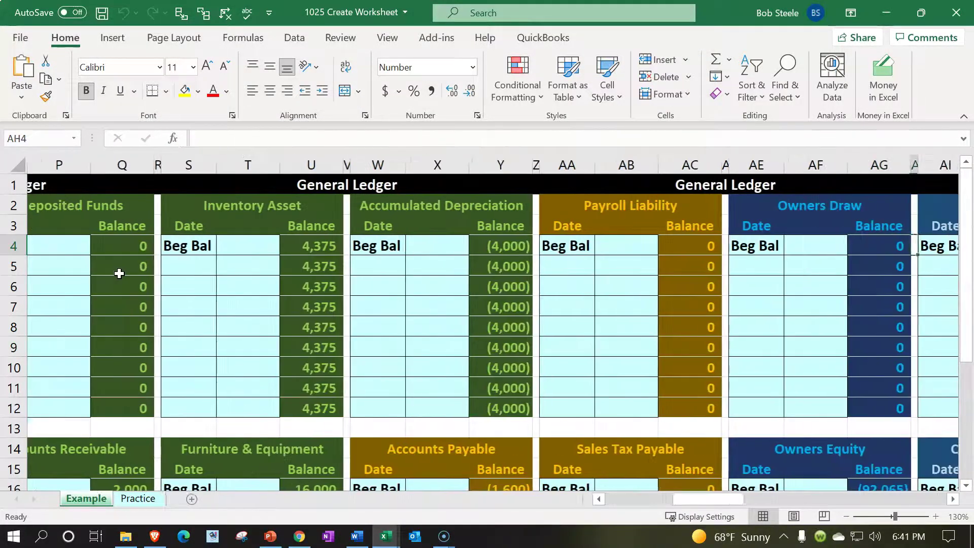
# Look over the revenue and expense accounts in the Example sheet's general ledger, through Telephone Expense.
pyautogui.press('Right')
pyautogui.press('Right')
pyautogui.press('Right')
pyautogui.press('Right')
pyautogui.press('Right')
pyautogui.press('Right')
pyautogui.press('Right')
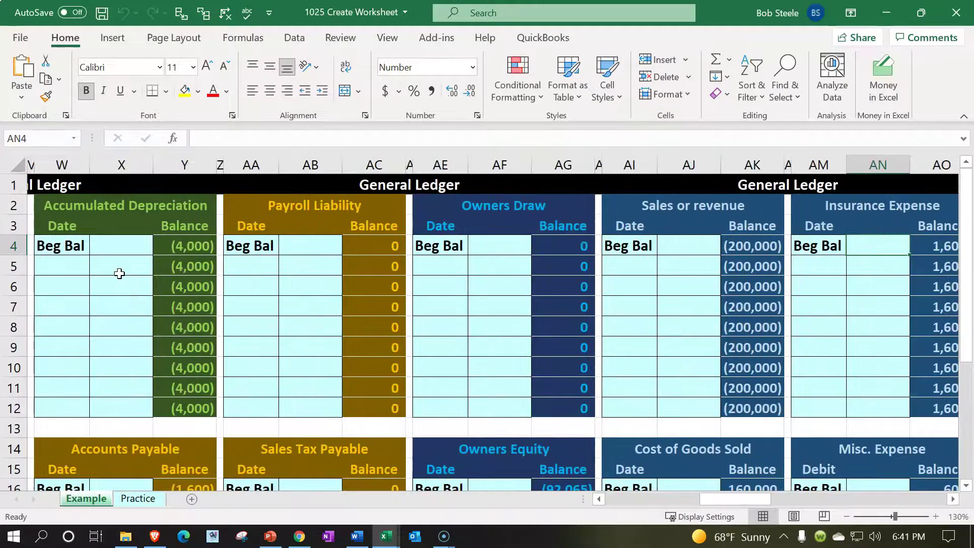
pyautogui.press('Right')
pyautogui.press('Right')
pyautogui.press('Right')
pyautogui.press('Right')
pyautogui.press('Right')
pyautogui.press('Right')
pyautogui.press('Right')
pyautogui.press('Right')
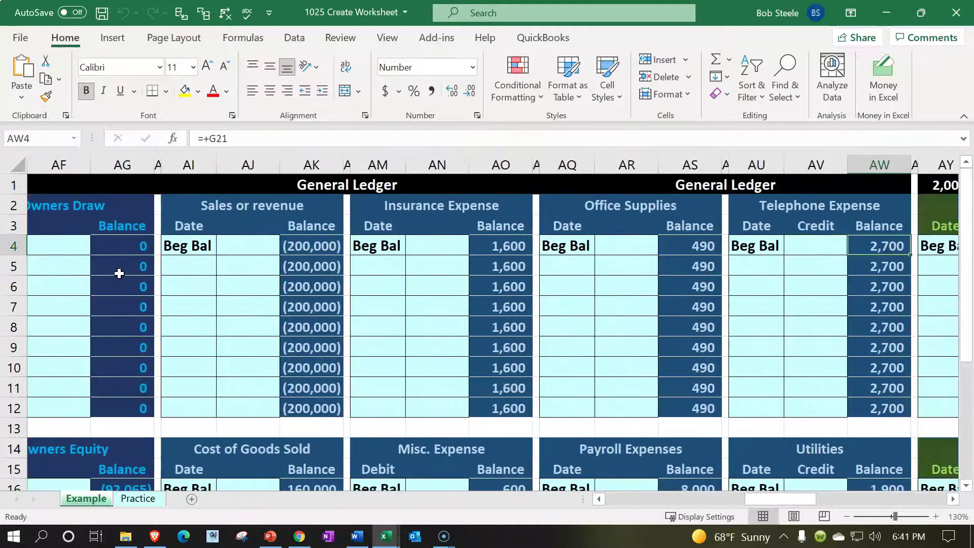
# Examine the customer accounts in the Example sheet's Accounts Receivable Subsidiary Ledger.
pyautogui.press('Right')
pyautogui.press('Right')
pyautogui.press('Right')
pyautogui.press('Right')
pyautogui.press('Right')
pyautogui.press('Right')
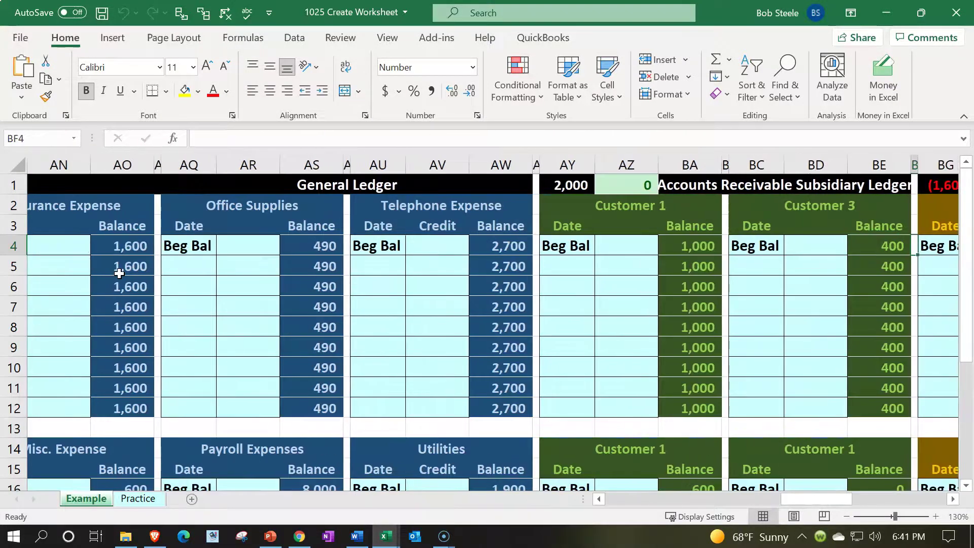
pyautogui.press('Left')
pyautogui.press('Left')
pyautogui.press('Left')
pyautogui.press('Left')
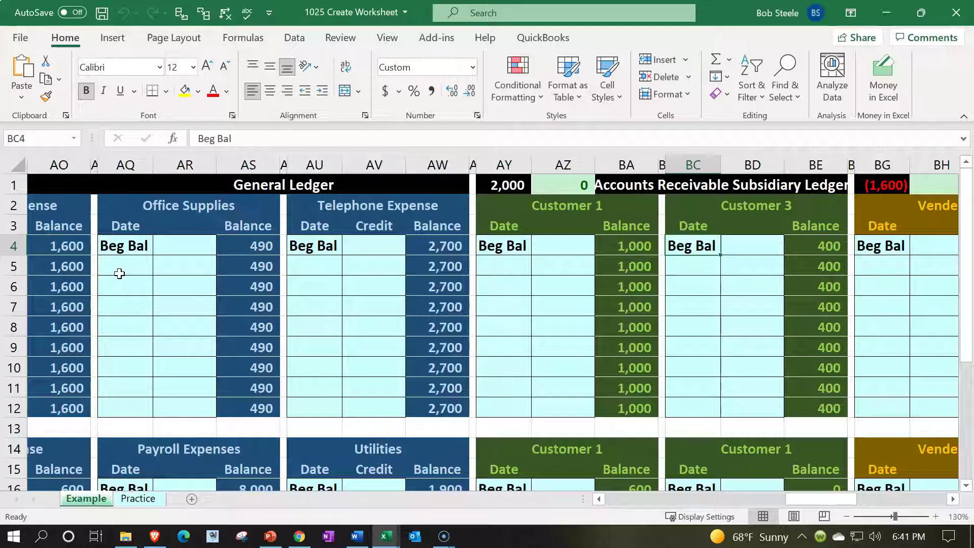
# Examine the Example sheet's Accounts Payable Subsidiary Ledger and the start of the inventory item section beside it.
pyautogui.press('Right')
pyautogui.press('Right')
pyautogui.press('Right')
pyautogui.press('Right')
pyautogui.press('Right')
pyautogui.press('Right')
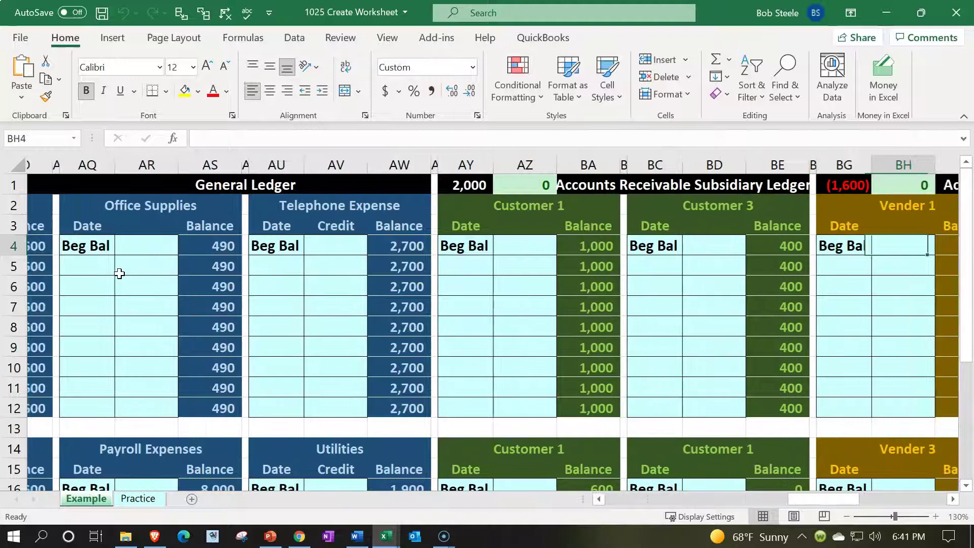
pyautogui.press('Right')
pyautogui.press('Right')
pyautogui.press('Right')
pyautogui.press('Right')
pyautogui.press('Right')
pyautogui.press('Right')
pyautogui.press('Right')
pyautogui.press('Right')
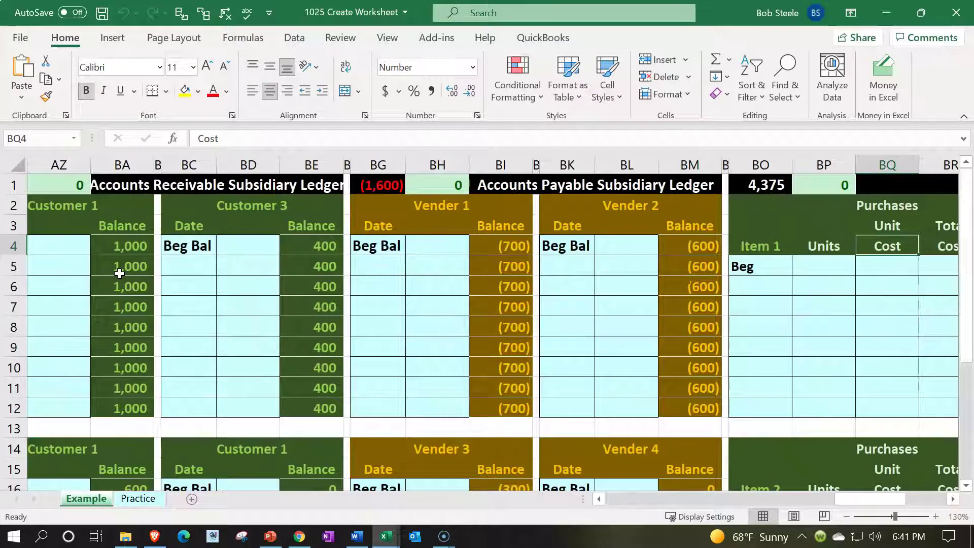
pyautogui.click(400, 207)
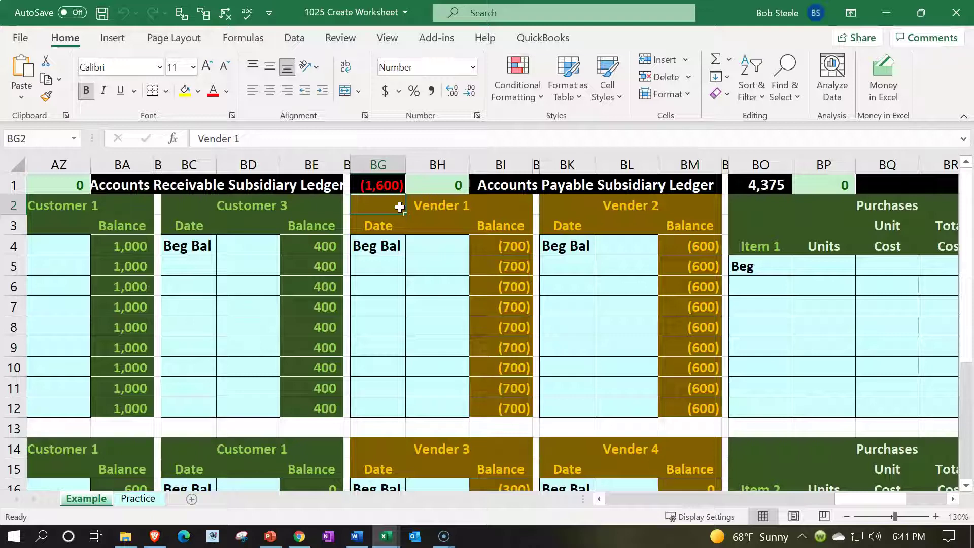
# Switch to the Practice sheet and review its journal columns and trial balance, including the Entries and Ending Trial Balance columns.
pyautogui.click(146, 503)
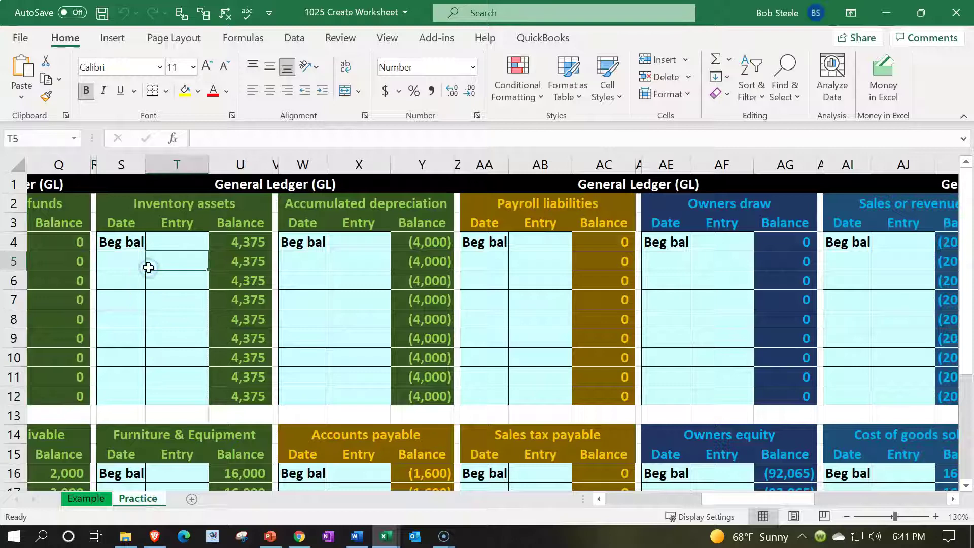
pyautogui.click(148, 267)
pyautogui.press('Home')
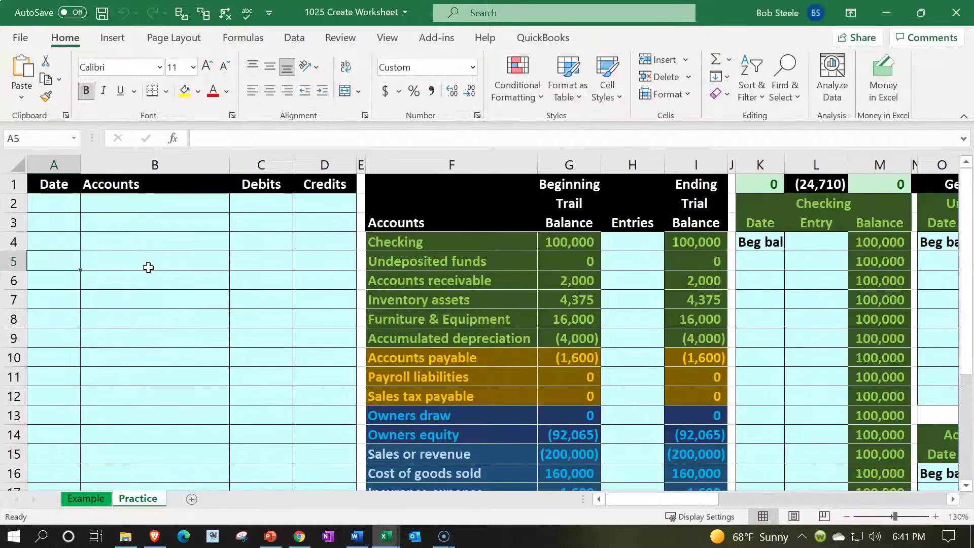
pyautogui.press('Up')
pyautogui.press('Up')
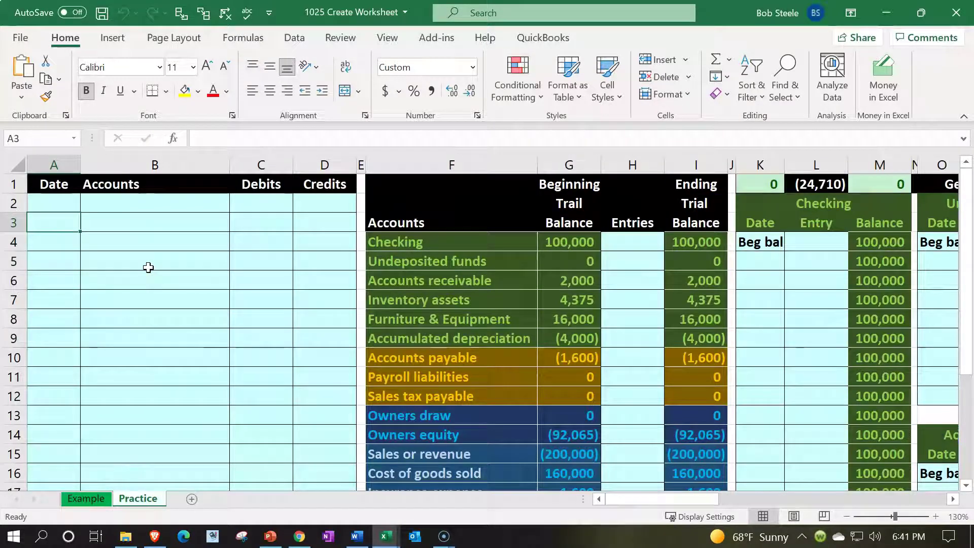
pyautogui.press('Right')
pyautogui.press('Right')
pyautogui.press('Right')
pyautogui.press('Right')
pyautogui.press('Right')
pyautogui.press('Right')
pyautogui.press('Right')
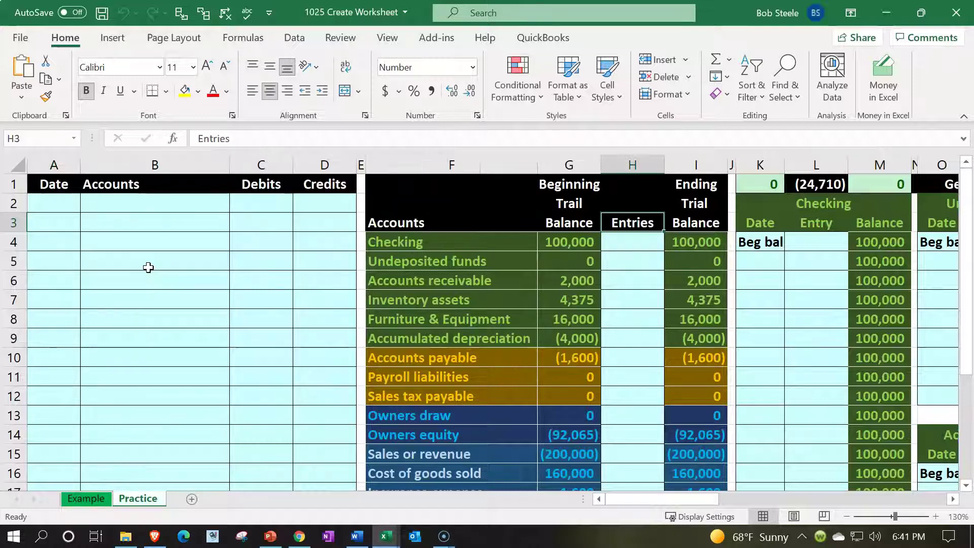
pyautogui.press('Down')
pyautogui.press('Down')
pyautogui.press('Down')
pyautogui.press('Down')
pyautogui.press('Down')
pyautogui.press('Down')
pyautogui.press('Down')
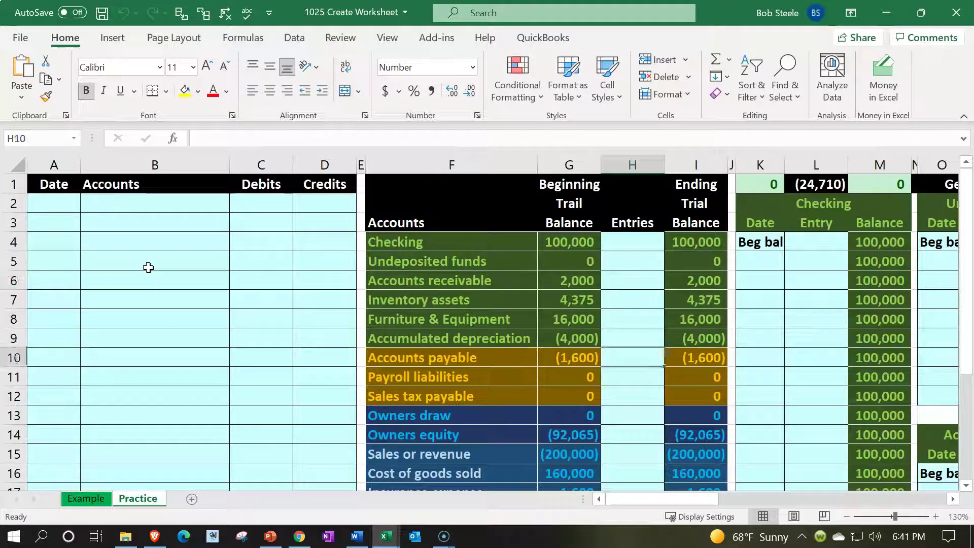
pyautogui.press('Right')
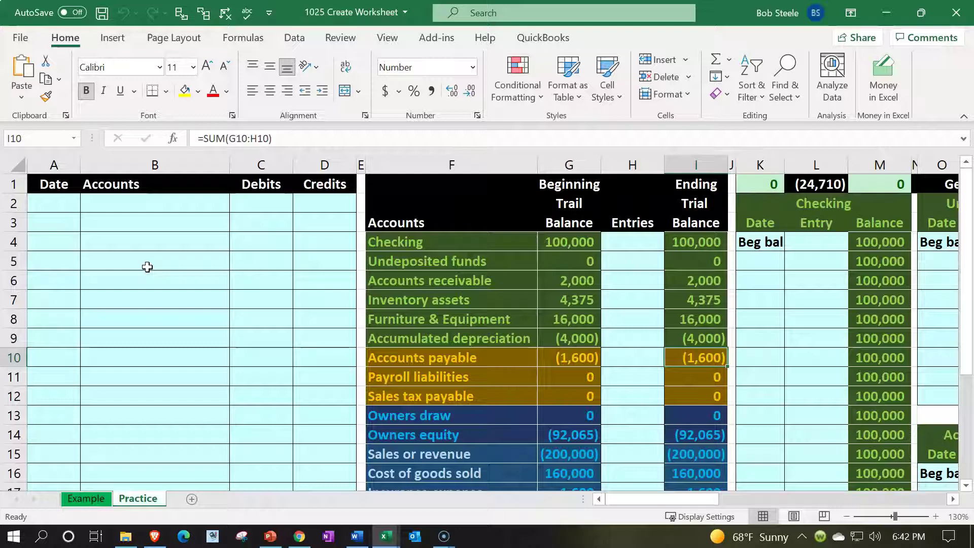
# Look over the asset, liability and owners draw accounts in the Practice sheet's general ledger.
pyautogui.press('Right')
pyautogui.press('Right')
pyautogui.press('Right')
pyautogui.press('Right')
pyautogui.press('Right')
pyautogui.press('Right')
pyautogui.press('Right')
pyautogui.press('Right')
pyautogui.press('Right')
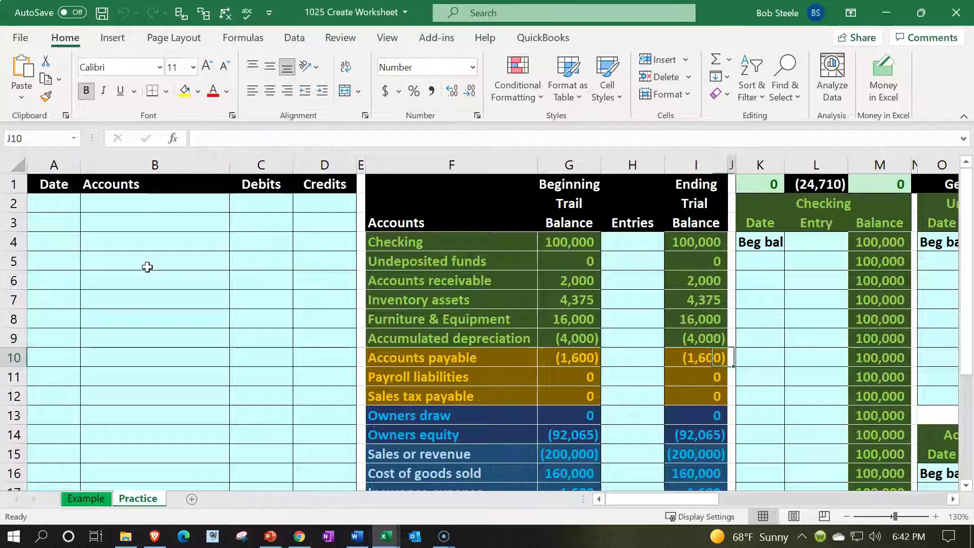
pyautogui.press('Right')
pyautogui.press('Right')
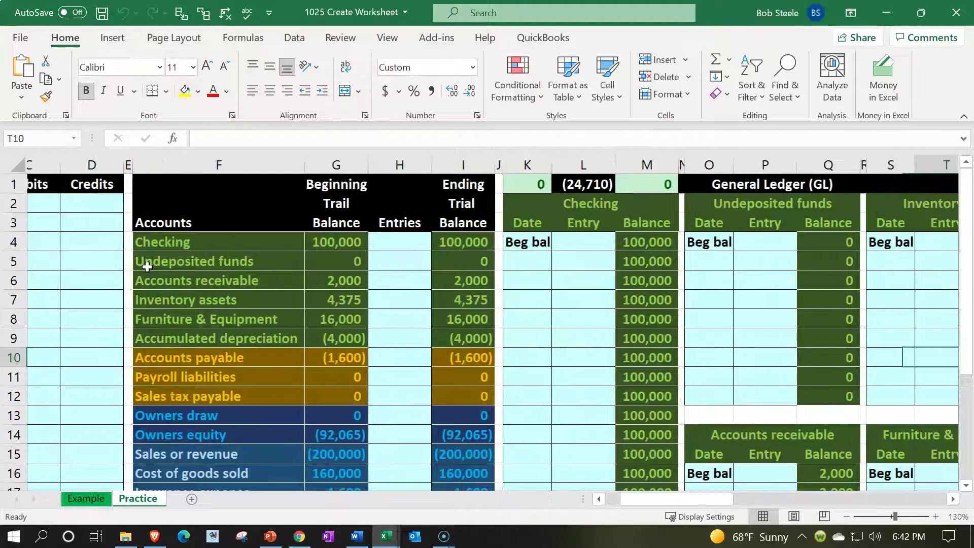
pyautogui.press('Right')
pyautogui.press('Right')
pyautogui.press('Right')
pyautogui.press('Right')
pyautogui.press('Right')
pyautogui.press('Right')
pyautogui.press('Right')
pyautogui.press('Right')
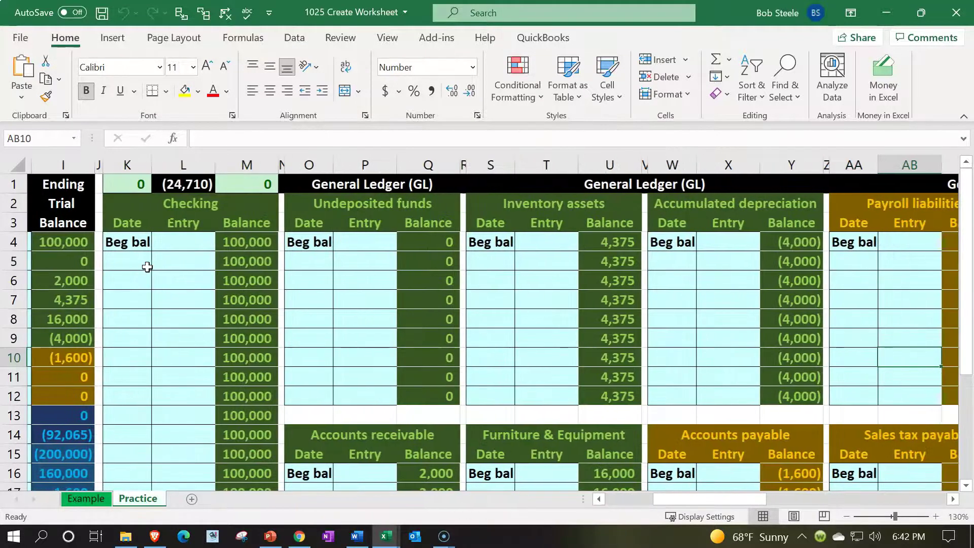
pyautogui.press('Right')
pyautogui.press('Right')
pyautogui.press('Right')
pyautogui.press('Right')
pyautogui.press('Right')
pyautogui.press('Right')
pyautogui.press('Right')
pyautogui.press('Right')
pyautogui.press('Right')
pyautogui.press('Right')
pyautogui.press('Right')
pyautogui.press('Right')
pyautogui.press('Right')
pyautogui.press('Right')
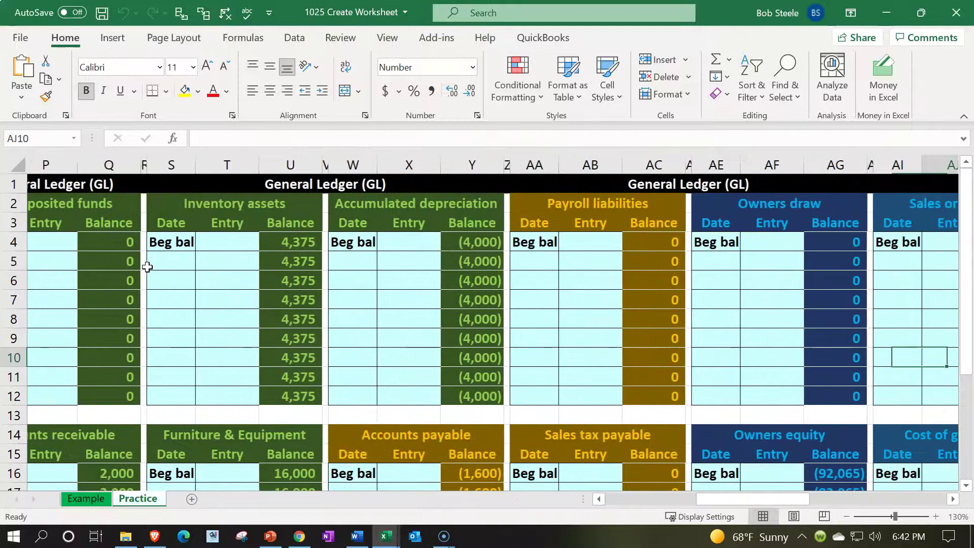
# Look over the revenue and expense accounts in the Practice sheet's general ledger, through Telephone expense.
pyautogui.press('Right')
pyautogui.press('Right')
pyautogui.press('Right')
pyautogui.press('Right')
pyautogui.press('Right')
pyautogui.press('Right')
pyautogui.press('Right')
pyautogui.press('Right')
pyautogui.press('Right')
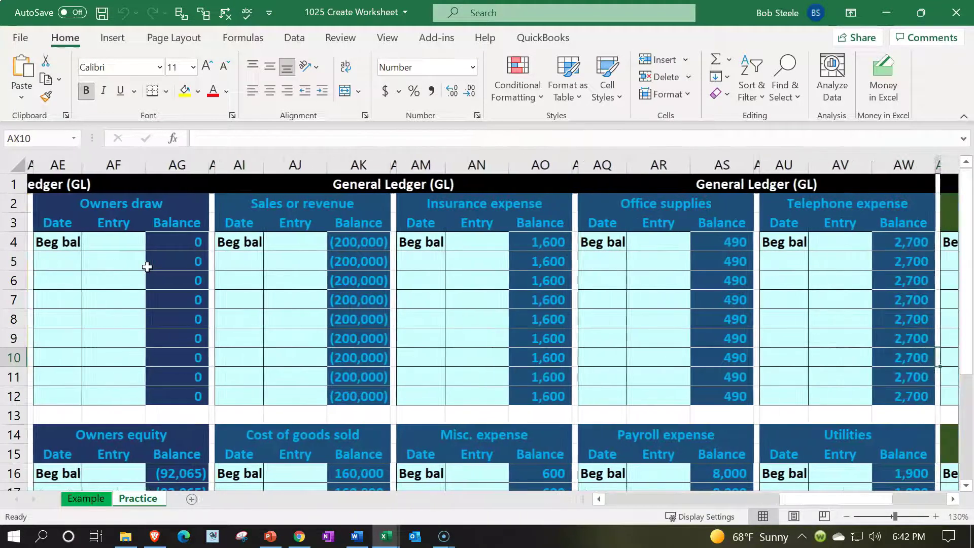
# Review the Practice sheet's Accounts Receivable Subsidiary Ledger and the empty columns beyond it.
pyautogui.press('Right')
pyautogui.press('Right')
pyautogui.press('Right')
pyautogui.press('Right')
pyautogui.press('Right')
pyautogui.press('Right')
pyautogui.press('Right')
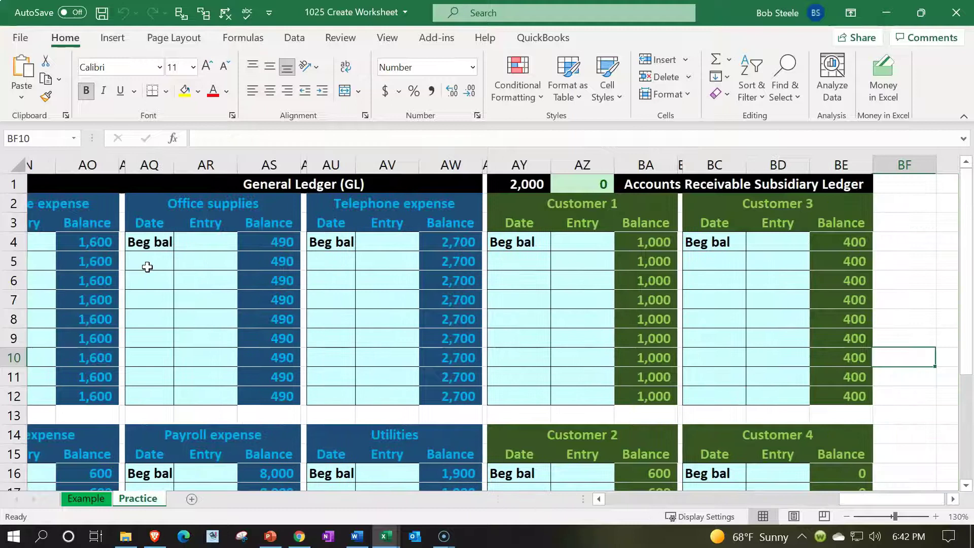
pyautogui.press('Right')
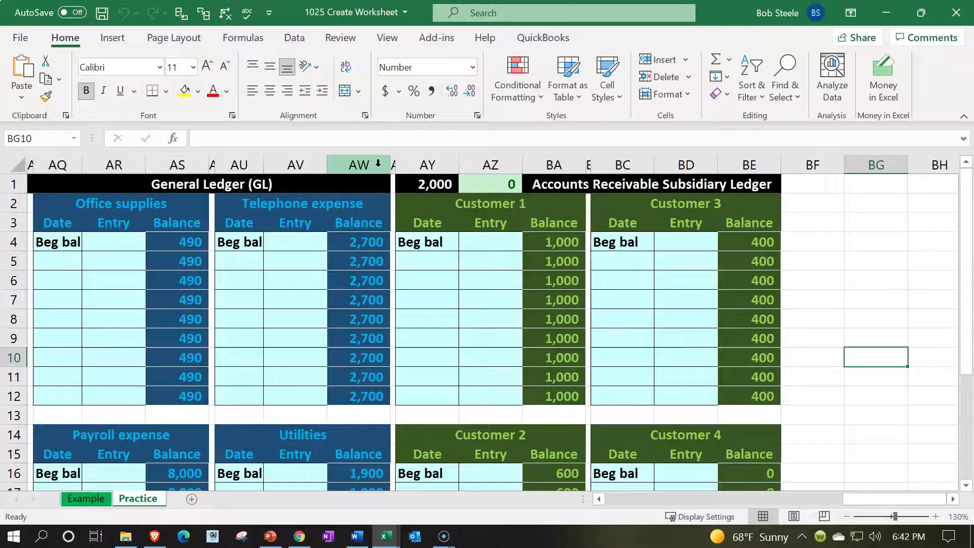
# Hide the general ledger columns J through AW on the Practice sheet and return to the trial balance in row 4.
pyautogui.moveTo(378, 163); pyautogui.dragTo(464, 187)
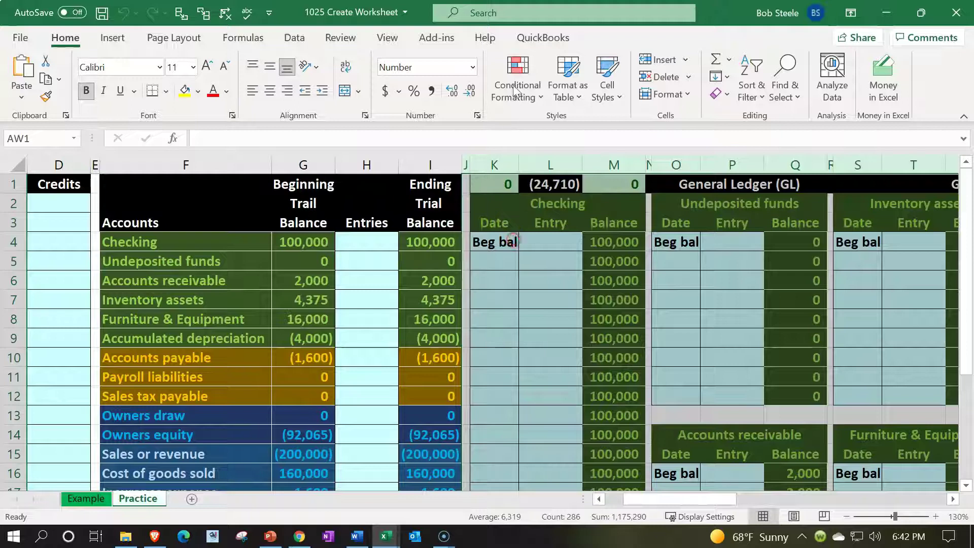
pyautogui.rightClick(514, 240)
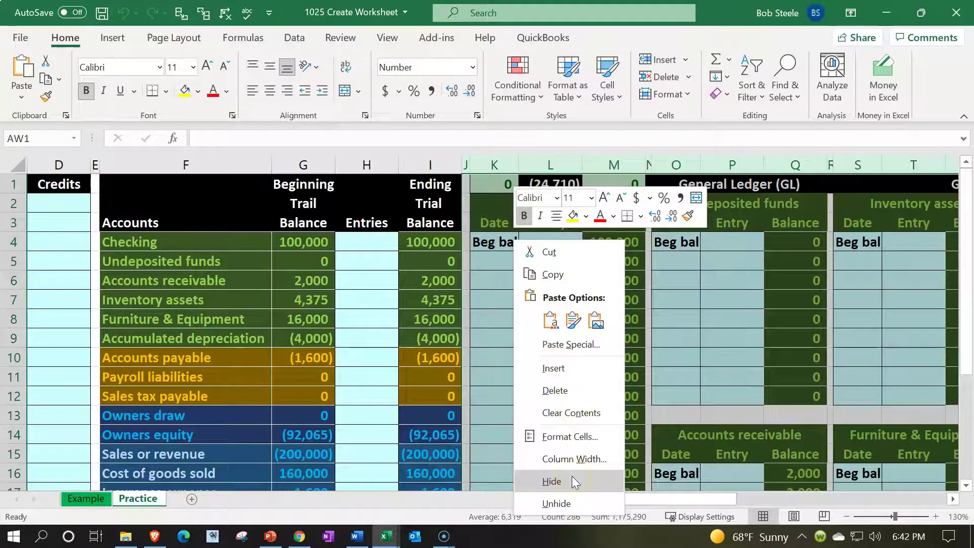
pyautogui.click(552, 481)
pyautogui.click(142, 248)
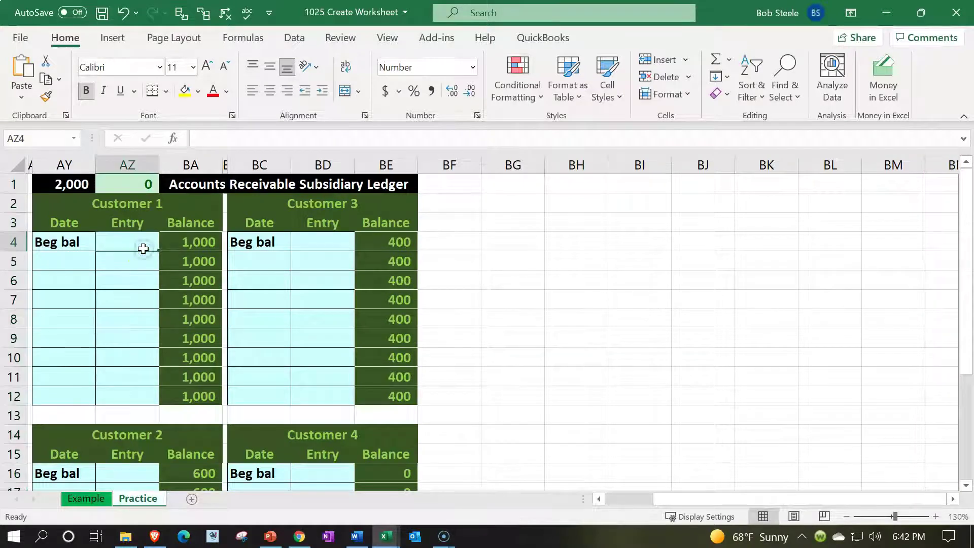
pyautogui.press('Left')
pyautogui.press('Left')
pyautogui.press('Left')
pyautogui.press('Left')
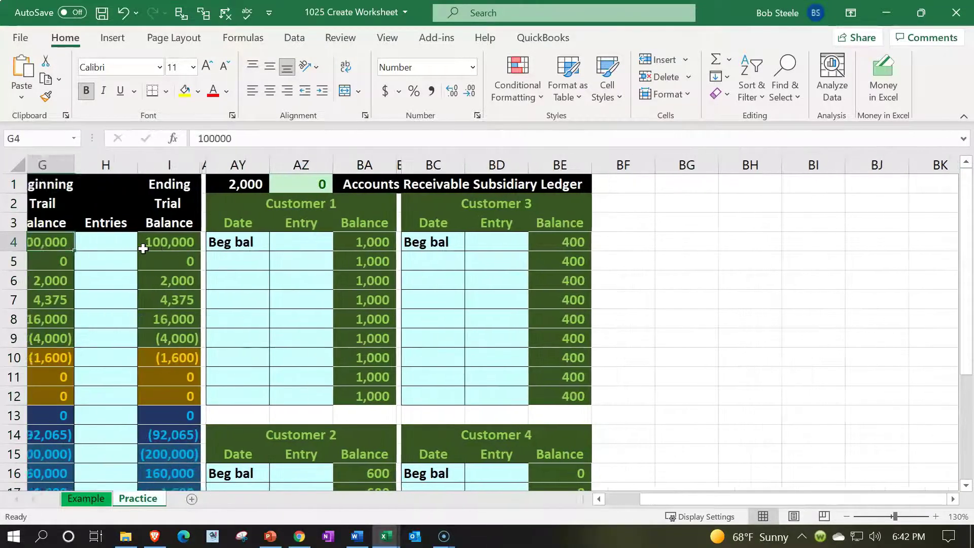
# Compare the Accounts receivable ending trial balance with the total above the Accounts Receivable Subsidiary Ledger.
pyautogui.press('Left')
pyautogui.press('Left')
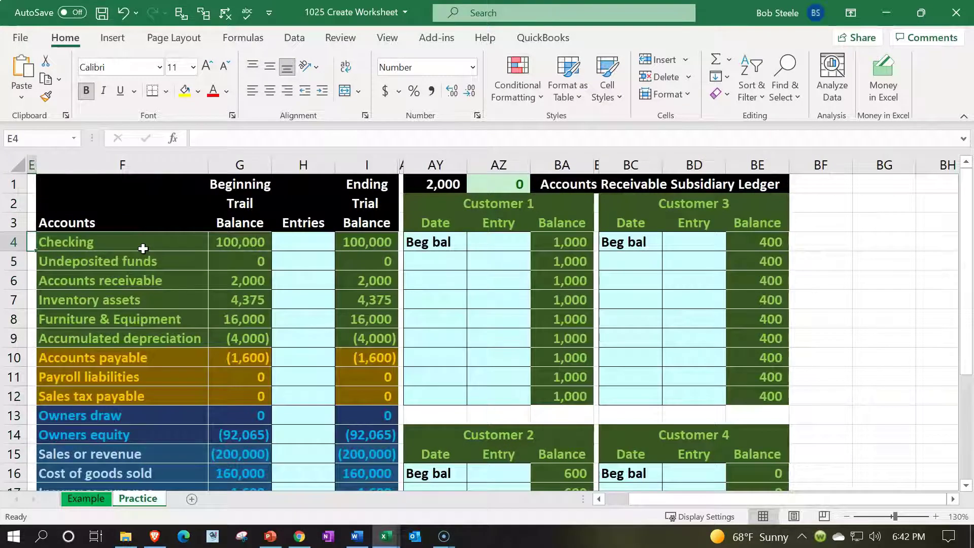
pyautogui.click(373, 340)
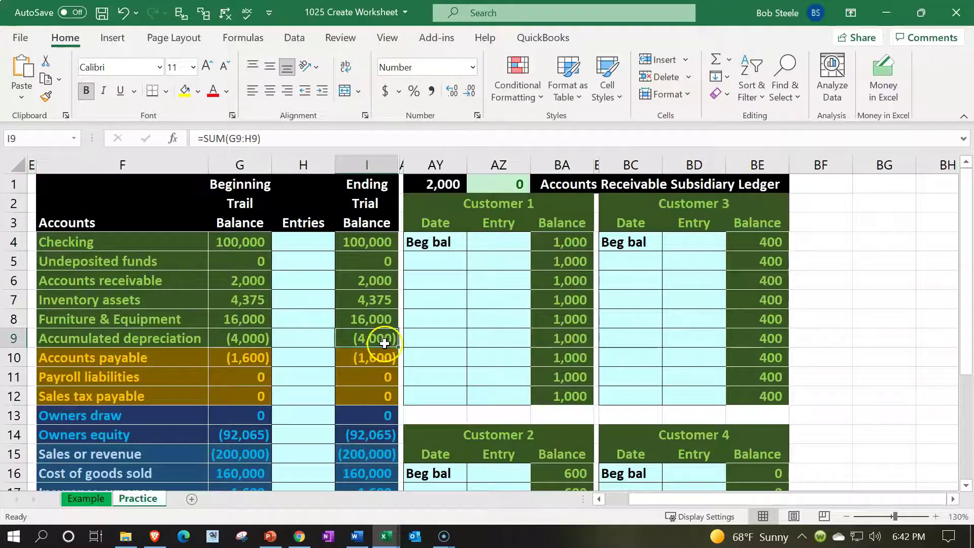
pyautogui.click(374, 281)
pyautogui.click(429, 186)
pyautogui.click(376, 281)
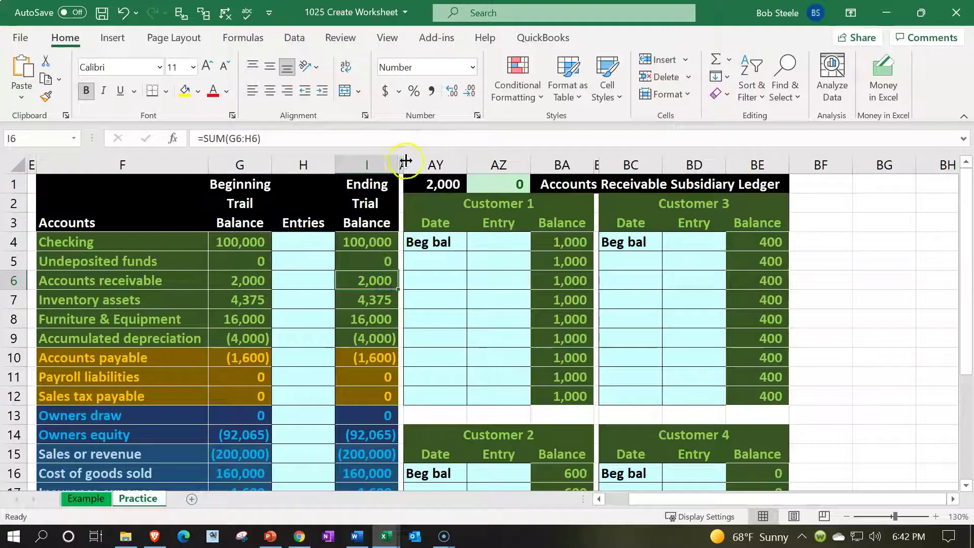
# Copy the Accounts Receivable Subsidiary Ledger columns AX through BE and paste them starting at BF1.
pyautogui.moveTo(401, 163); pyautogui.dragTo(402, 162)
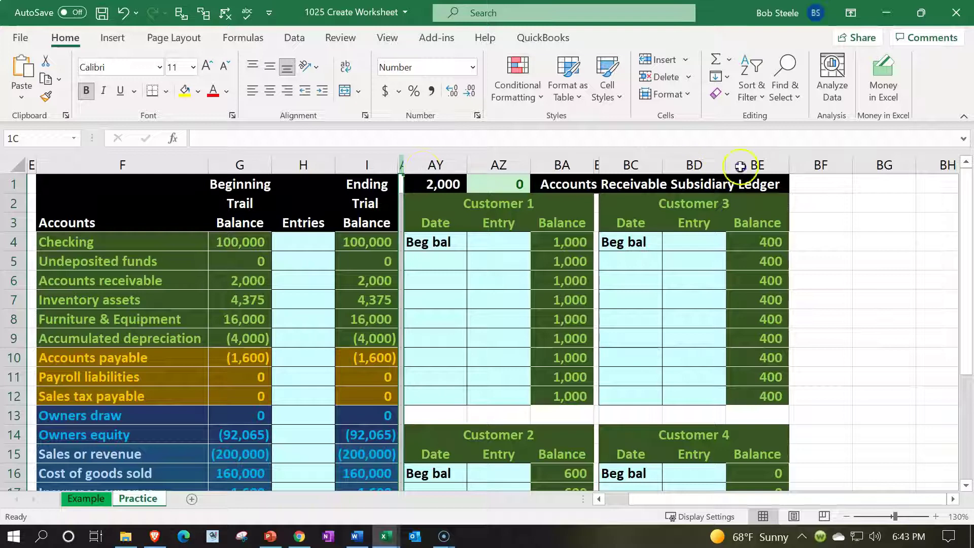
pyautogui.keyDown('shift'); pyautogui.click(756, 164); pyautogui.keyUp('shift')
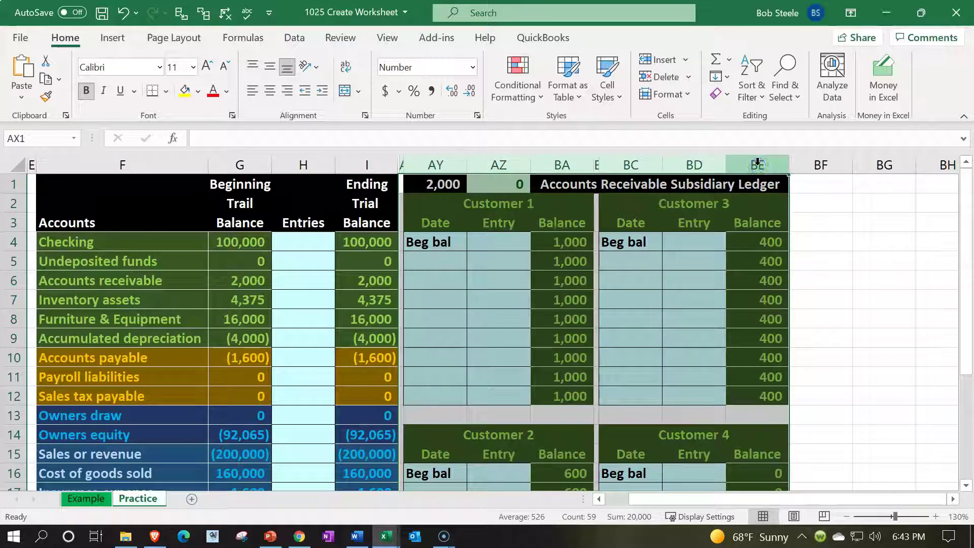
pyautogui.hotkey('ctrl', 'c')
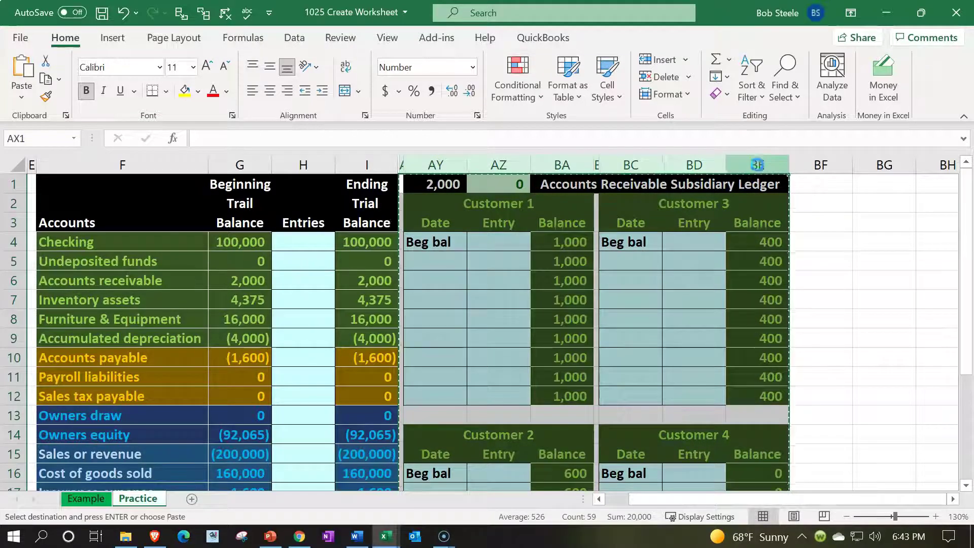
pyautogui.click(822, 185)
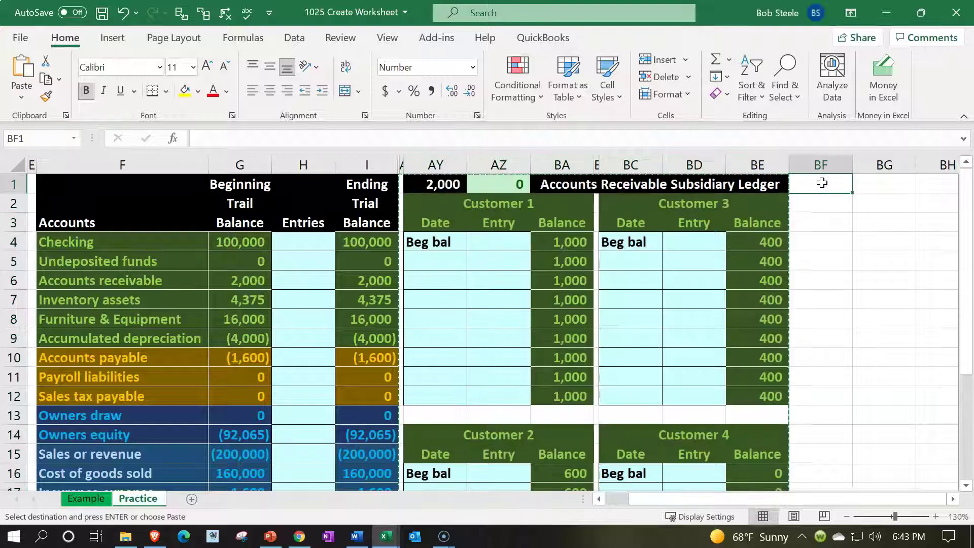
pyautogui.hotkey('ctrl', 'v')
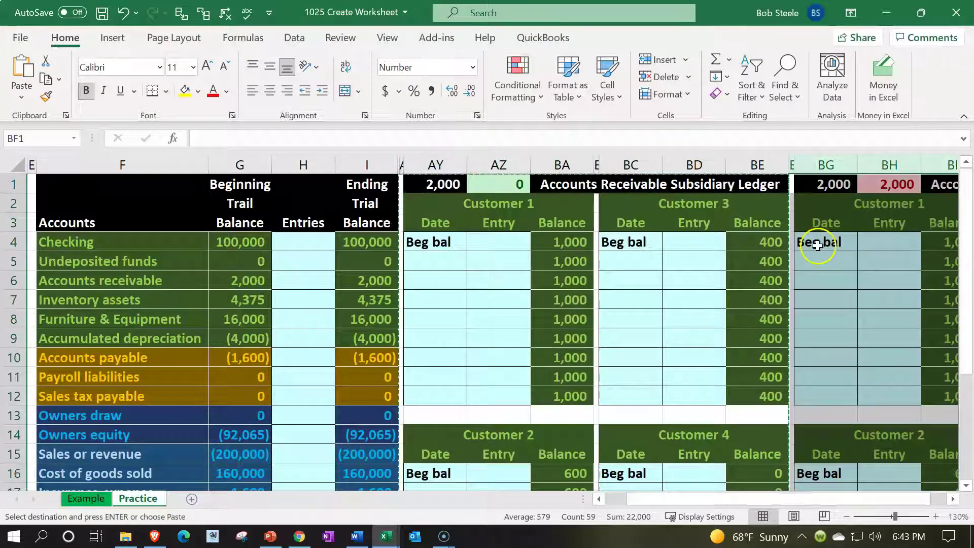
# Clear the ledger total in BG1 and the check formula in BH1 above the copied ledger.
pyautogui.click(831, 224)
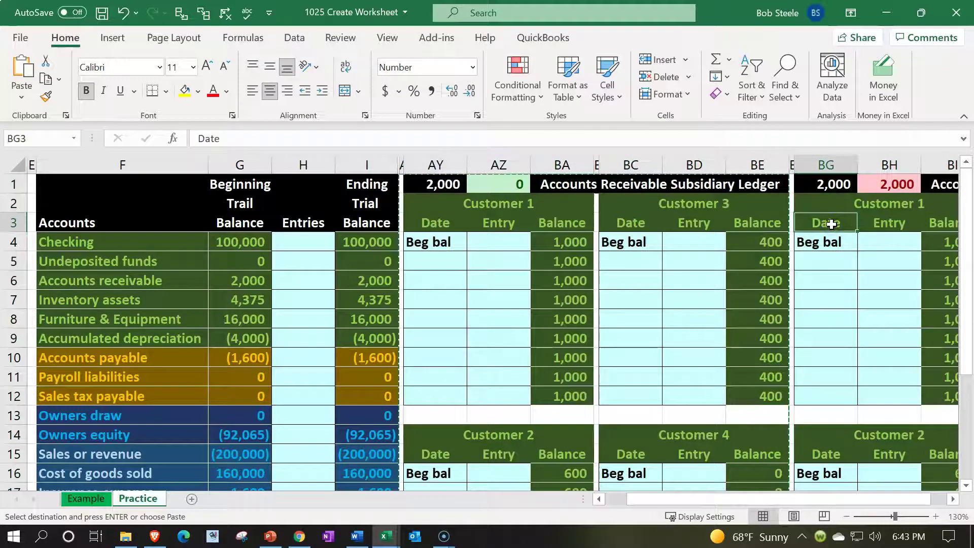
pyautogui.press('Up')
pyautogui.press('Up')
pyautogui.press('Delete')
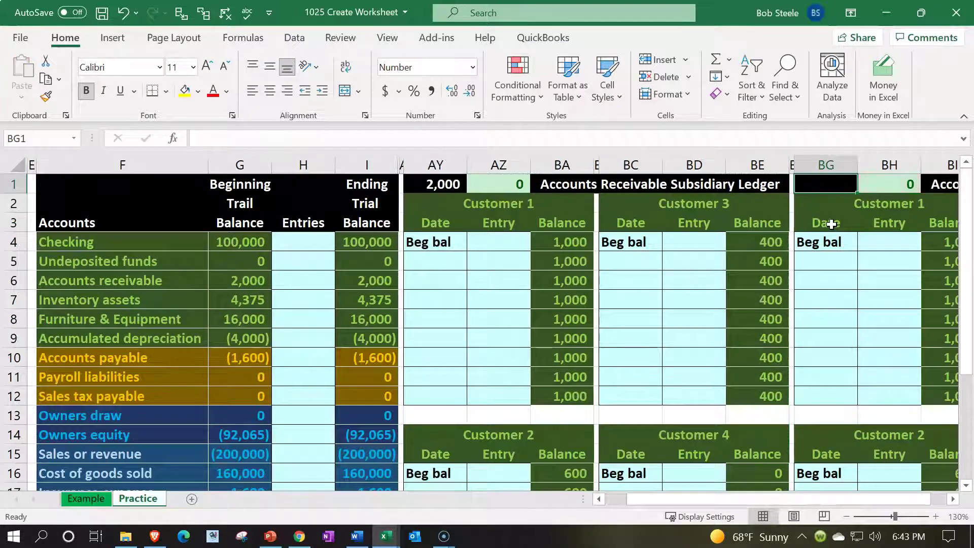
pyautogui.press('Right')
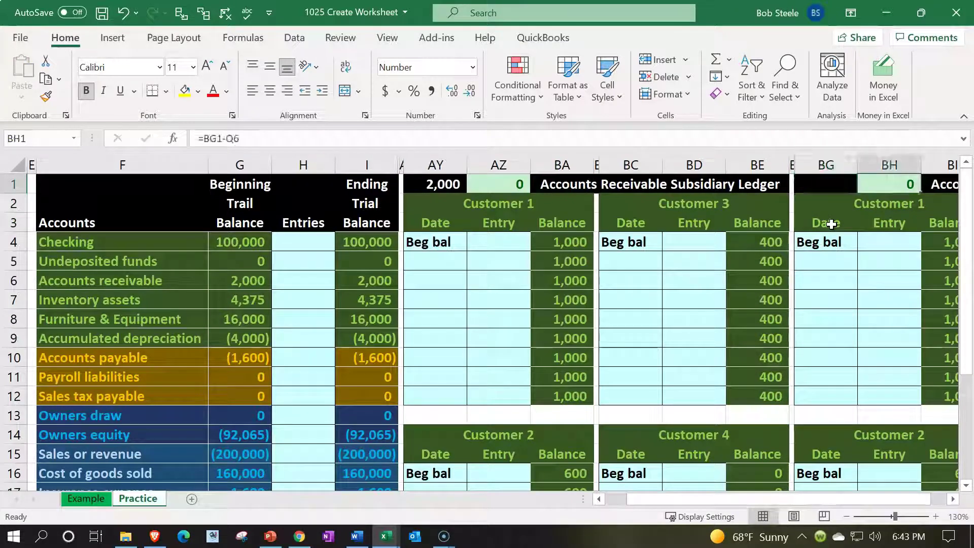
pyautogui.press('Delete')
# Change the copied ledger's title in BI1 to "Subsidiary Subsidiary Ledger".
pyautogui.press('Right')
pyautogui.press('Right')
pyautogui.press('Right')
pyautogui.press('Right')
pyautogui.press('Right')
pyautogui.press('Left')
pyautogui.press('Left')
pyautogui.press('Left')
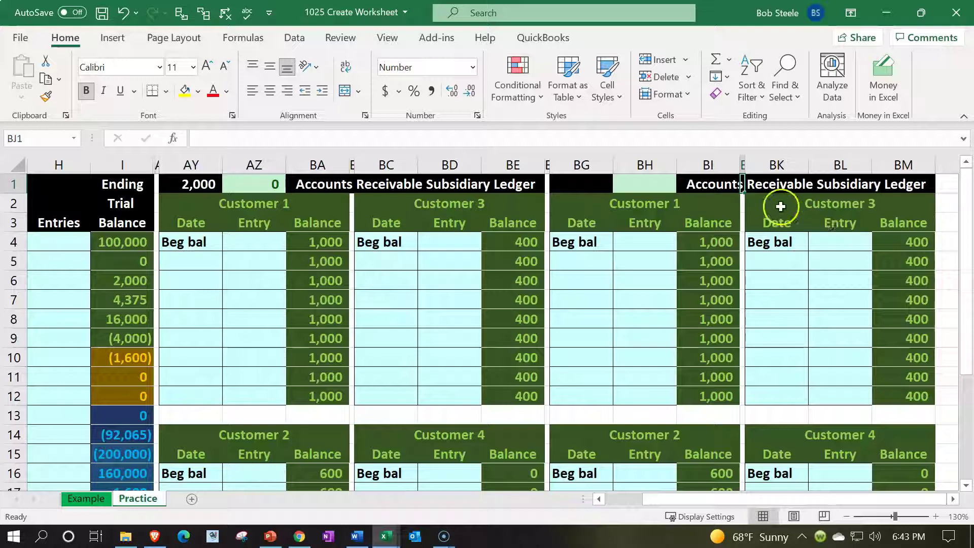
pyautogui.click(728, 183)
pyautogui.doubleClick(728, 183)
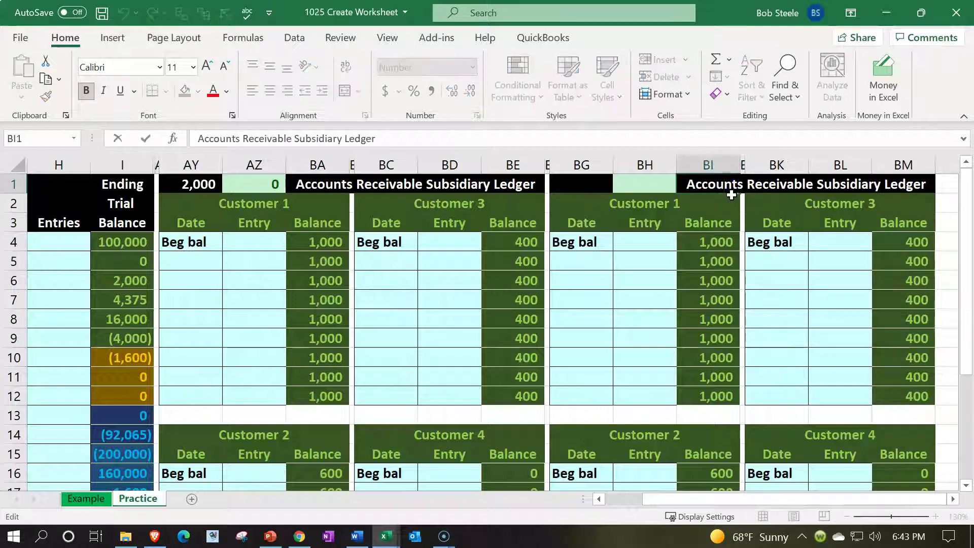
pyautogui.press('Right')
pyautogui.press('Right')
pyautogui.press('Right')
pyautogui.press('Right')
pyautogui.press('Right')
pyautogui.press('Right')
pyautogui.press('Right')
pyautogui.press('Right')
pyautogui.press('Right')
pyautogui.press('Right')
pyautogui.press('Right')
pyautogui.press('BackSpace')
pyautogui.press('BackSpace')
pyautogui.press('BackSpace')
pyautogui.press('BackSpace')
pyautogui.press('BackSpace')
pyautogui.press('BackSpace')
pyautogui.press('BackSpace')
pyautogui.press('BackSpace')
pyautogui.press('BackSpace')
pyautogui.press('BackSpace')
pyautogui.press('BackSpace')
pyautogui.press('BackSpace')
pyautogui.press('BackSpace')
pyautogui.press('BackSpace')
pyautogui.press('BackSpace')
pyautogui.press('BackSpace')
pyautogui.press('BackSpace')
pyautogui.press('BackSpace')
pyautogui.press('BackSpace')
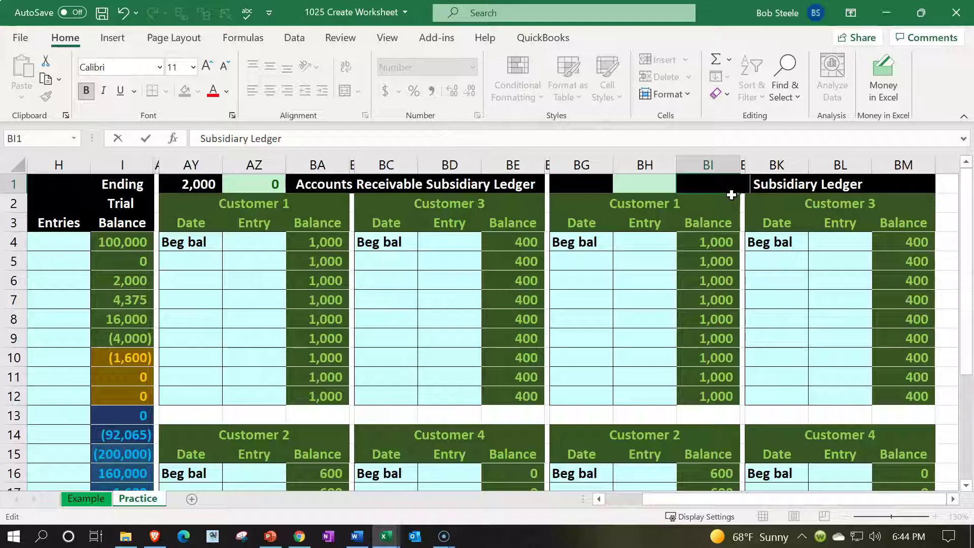
pyautogui.write('Subsidi')
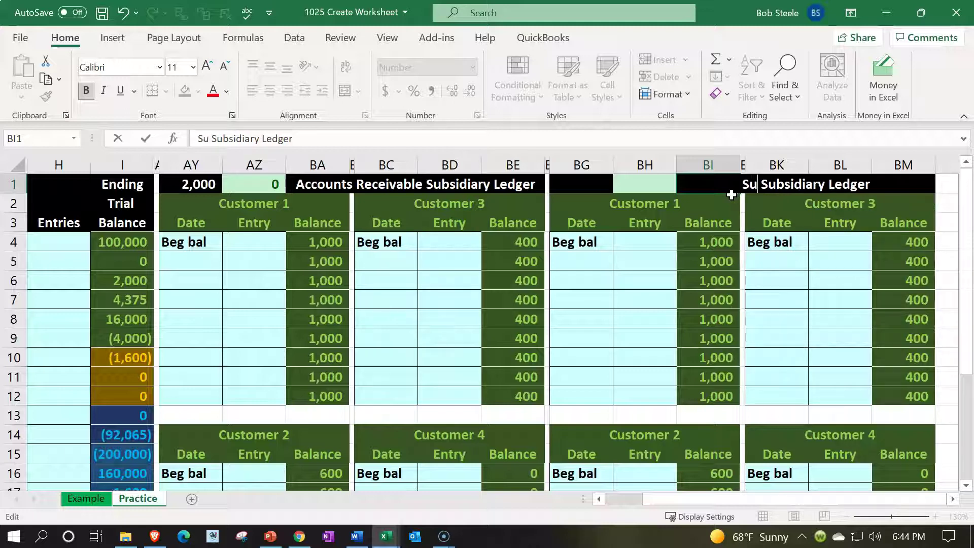
pyautogui.write('ary')
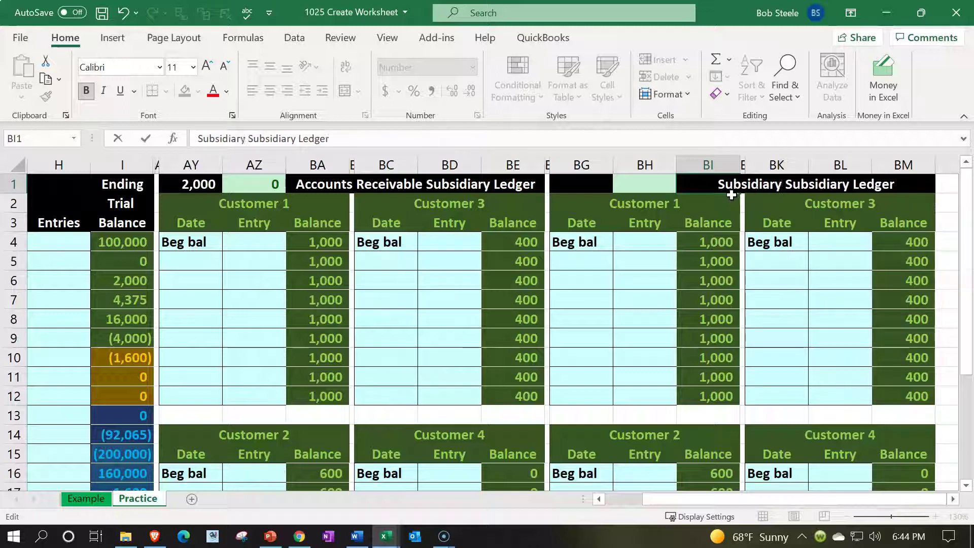
pyautogui.press('Return')
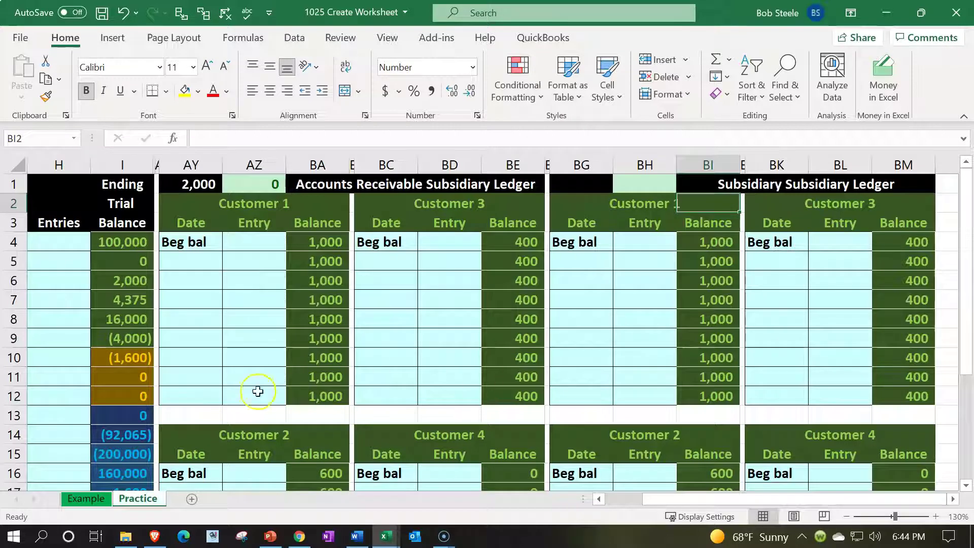
# Rename the copied ledger's first account heading in BG2 to "Vendor 1".
pyautogui.click(141, 362)
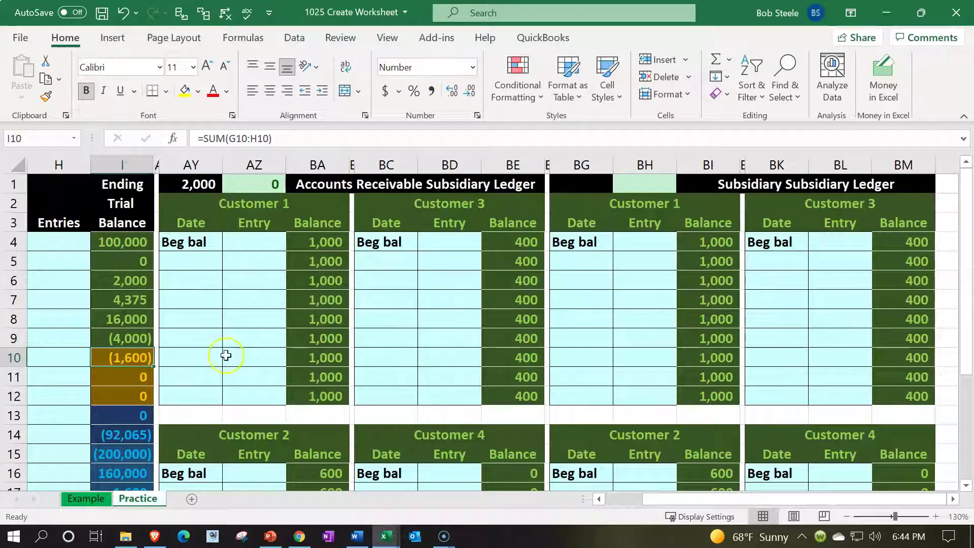
pyautogui.moveTo(587, 208); pyautogui.dragTo(686, 219)
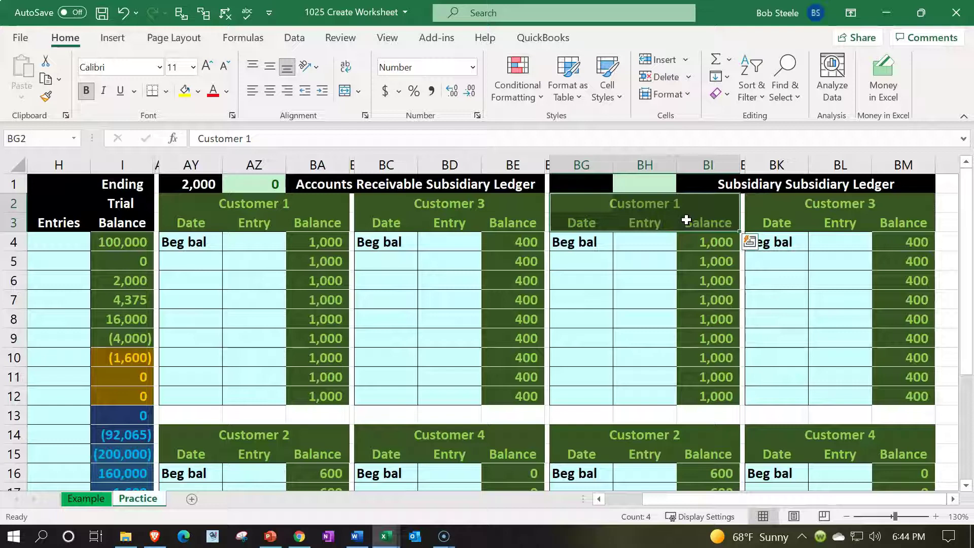
pyautogui.doubleClick(606, 207)
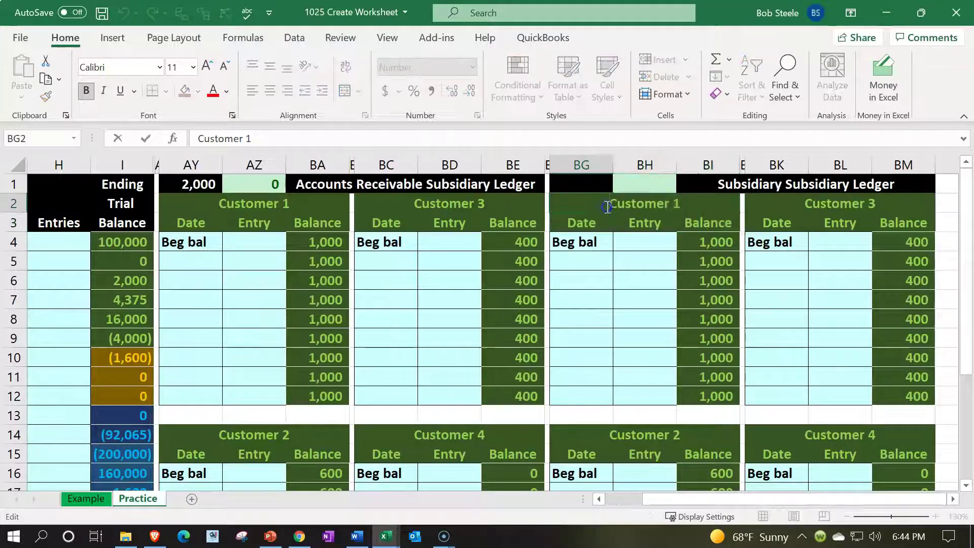
pyautogui.moveTo(666, 204); pyautogui.dragTo(674, 203)
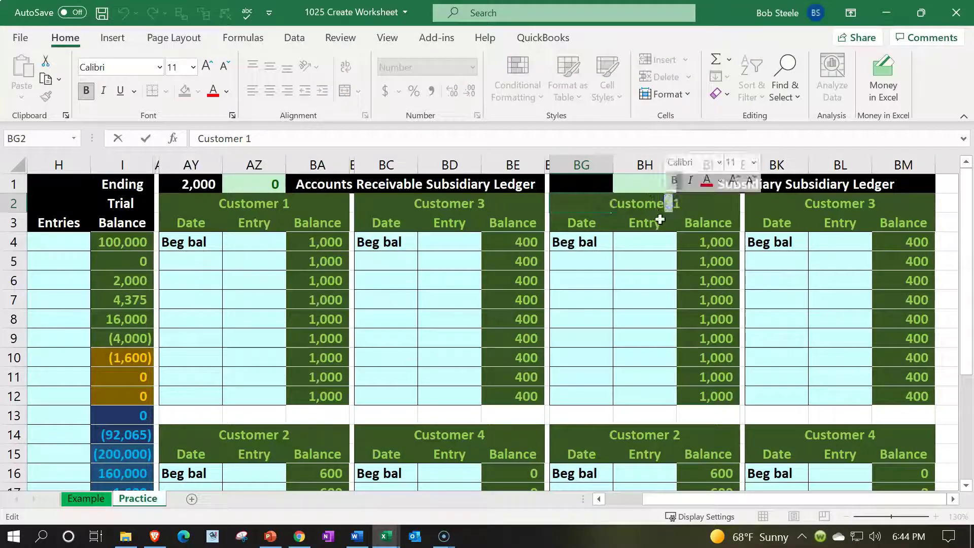
pyautogui.press('Left')
pyautogui.press('BackSpace')
pyautogui.press('BackSpace')
pyautogui.press('BackSpace')
pyautogui.press('BackSpace')
pyautogui.press('BackSpace')
pyautogui.press('BackSpace')
pyautogui.press('BackSpace')
pyautogui.press('BackSpace')
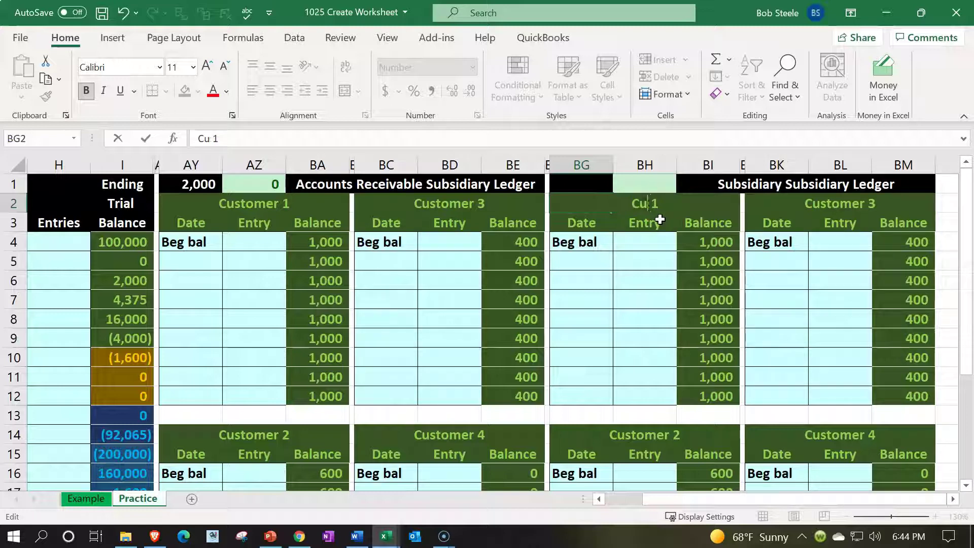
pyautogui.write('Vendor')
pyautogui.press('Return')
pyautogui.press('Up')
# Copy the "Vendor 1" heading over the other three customer headings in BK2, BG14 and BK14.
pyautogui.hotkey('ctrl', 'c')
pyautogui.click(802, 206)
pyautogui.hotkey('ctrl', 'v')
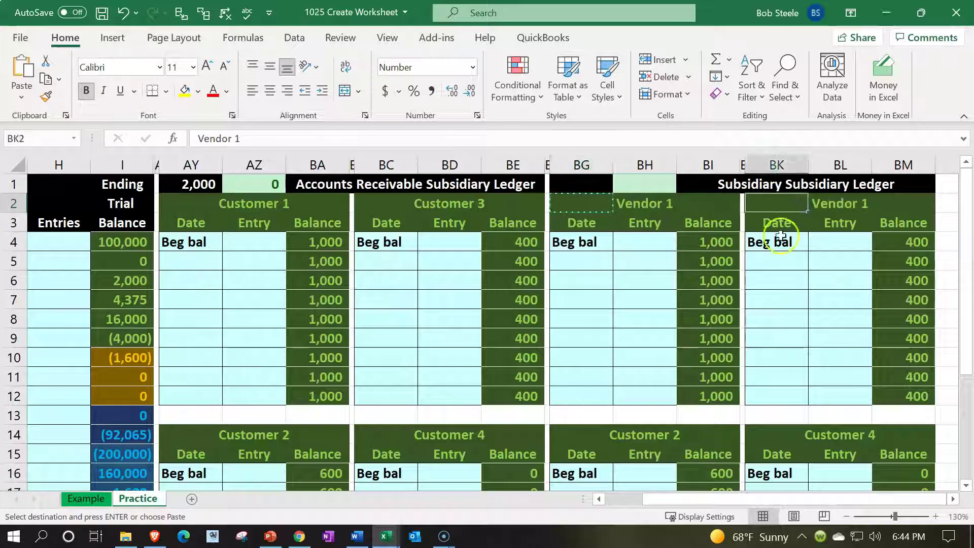
pyautogui.scroll(-2, 777, 223)
pyautogui.click(578, 320)
pyautogui.hotkey('ctrl', 'v')
pyautogui.click(762, 319)
pyautogui.press('Return')
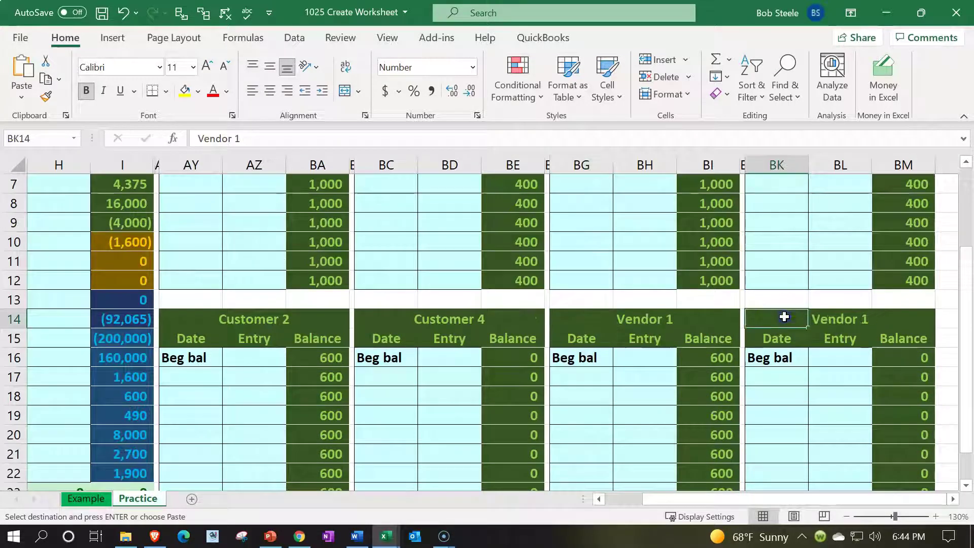
# Change the account heading in BG14 to "Vendor 2".
pyautogui.click(603, 316)
pyautogui.doubleClick(603, 316)
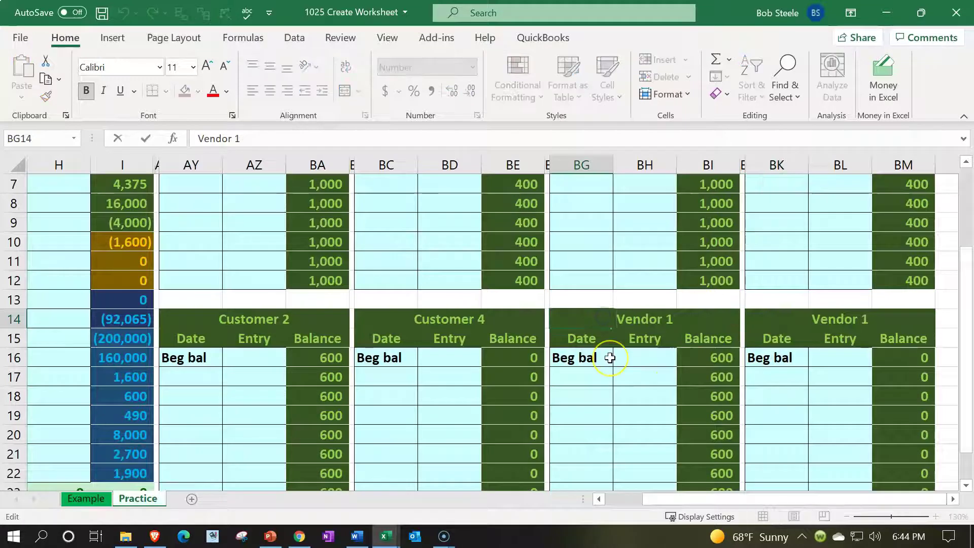
pyautogui.press('End')
pyautogui.press('BackSpace')
pyautogui.write('2')
pyautogui.press('Return')
# Change the account heading in BK2 to "Vendor 3".
pyautogui.scroll(2, 610, 358)
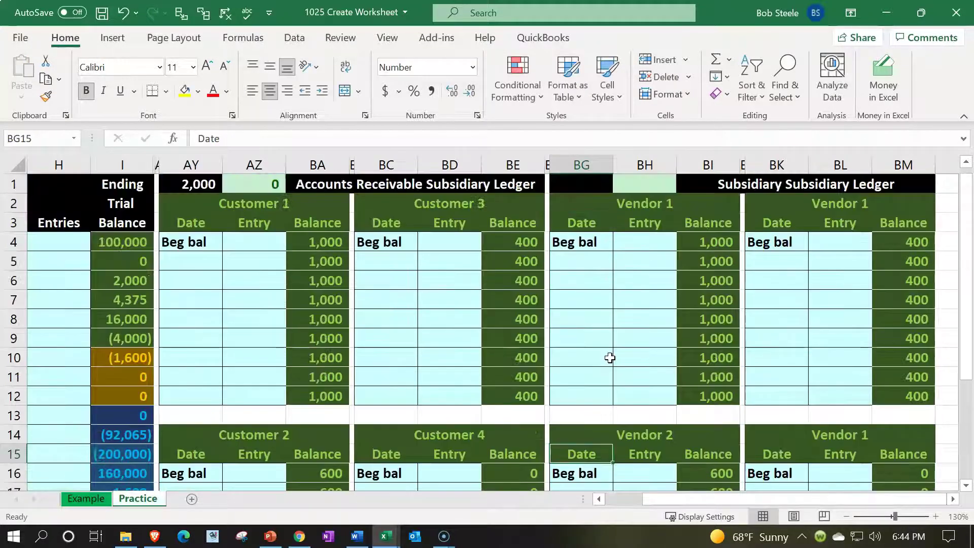
pyautogui.doubleClick(793, 201)
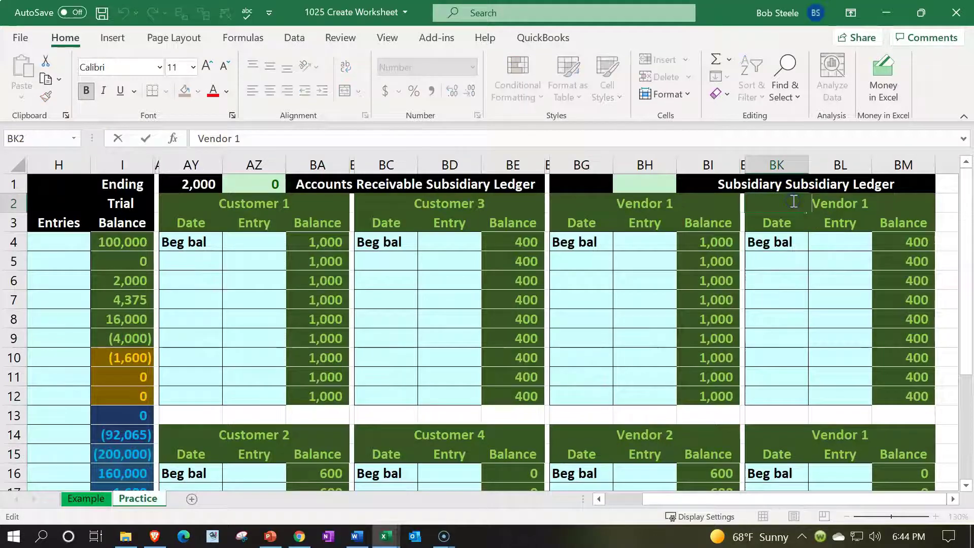
pyautogui.press('End')
pyautogui.press('BackSpace')
pyautogui.write('3')
pyautogui.press('Return')
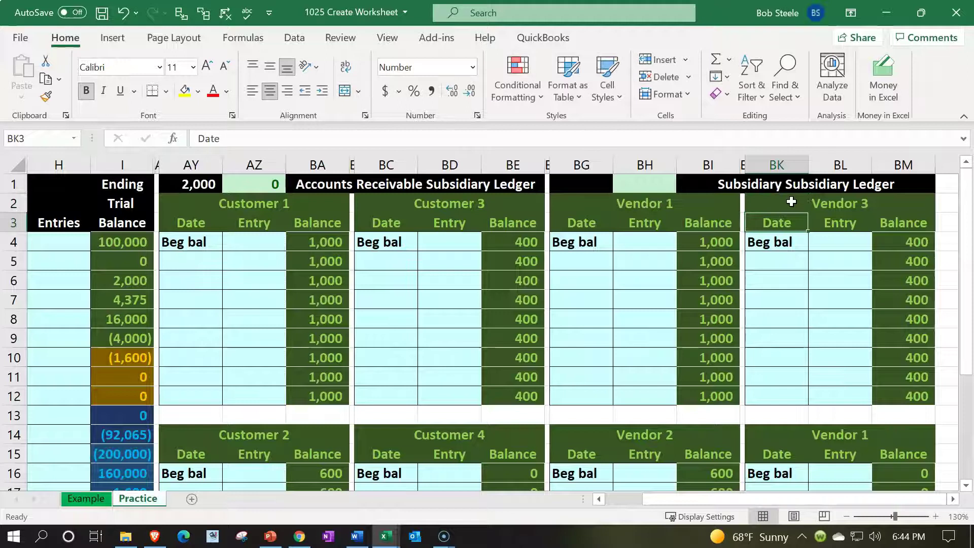
# Change the account heading in BK14 to "Vendor 4".
pyautogui.doubleClick(802, 435)
pyautogui.click(874, 432)
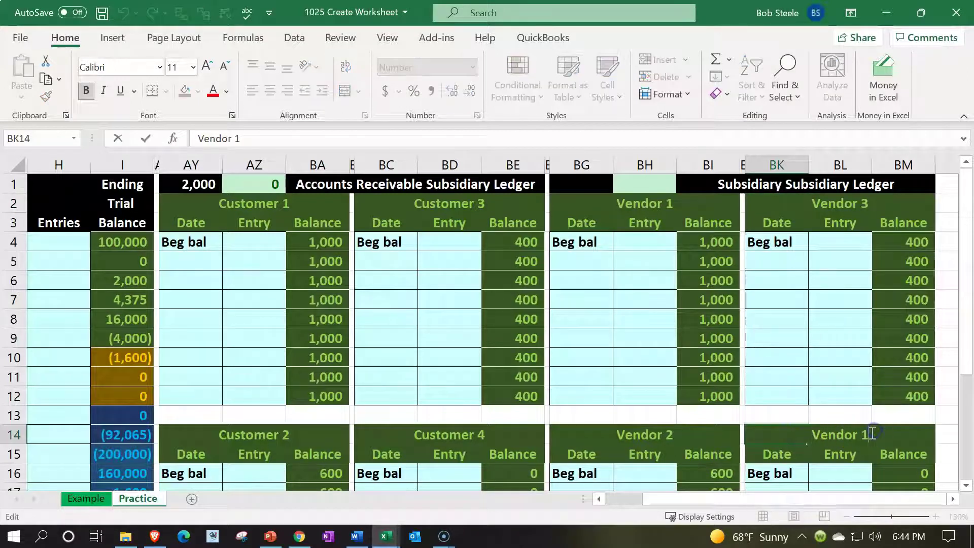
pyautogui.press('BackSpace')
pyautogui.write('4')
pyautogui.press('Return')
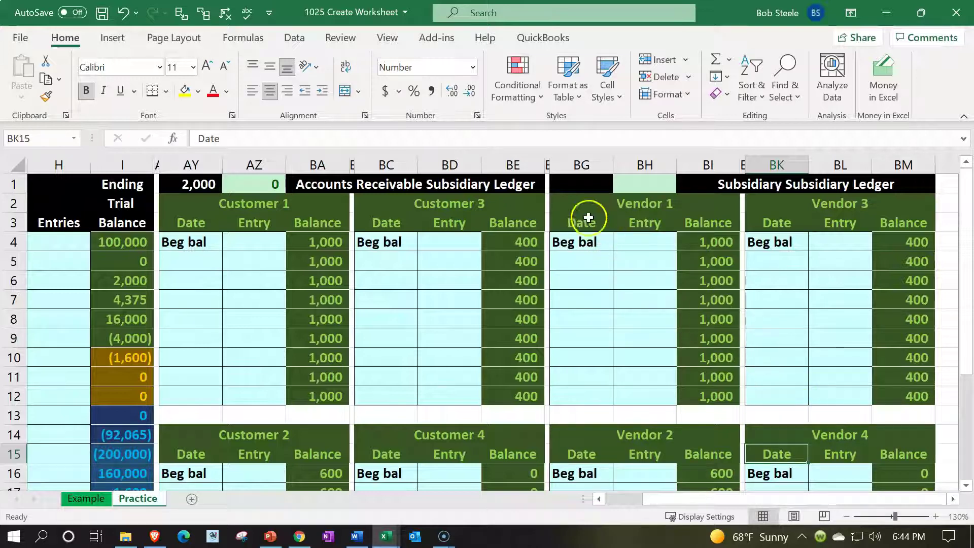
# Give the Vendor 1 headings in BG2:BI3 and balances in BI4:BI12 a dark gold fill and orange text.
pyautogui.moveTo(576, 202); pyautogui.dragTo(710, 396)
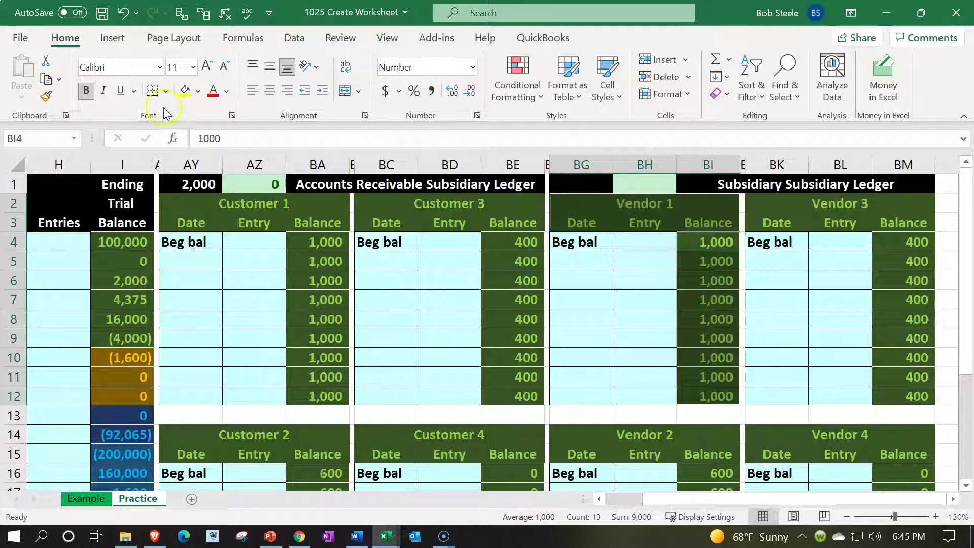
pyautogui.click(198, 91)
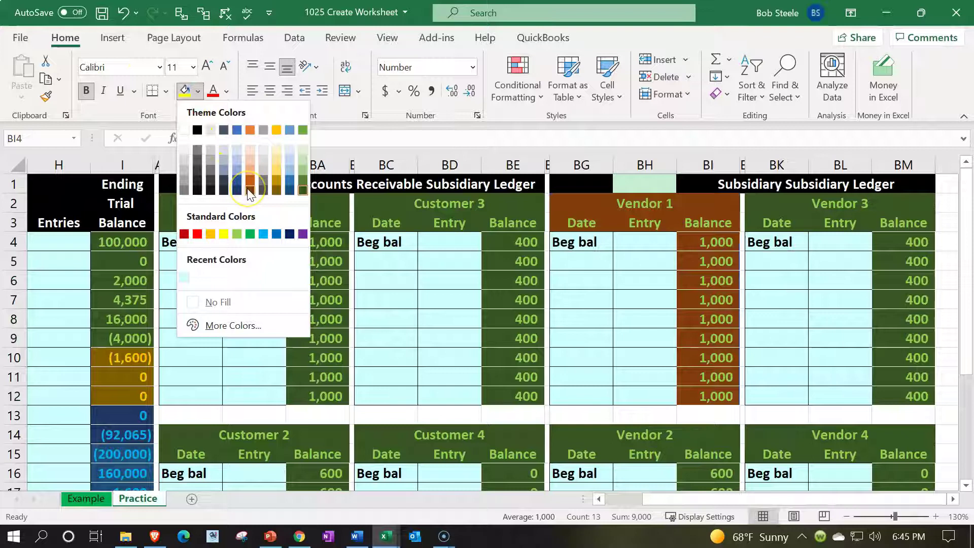
pyautogui.click(276, 191)
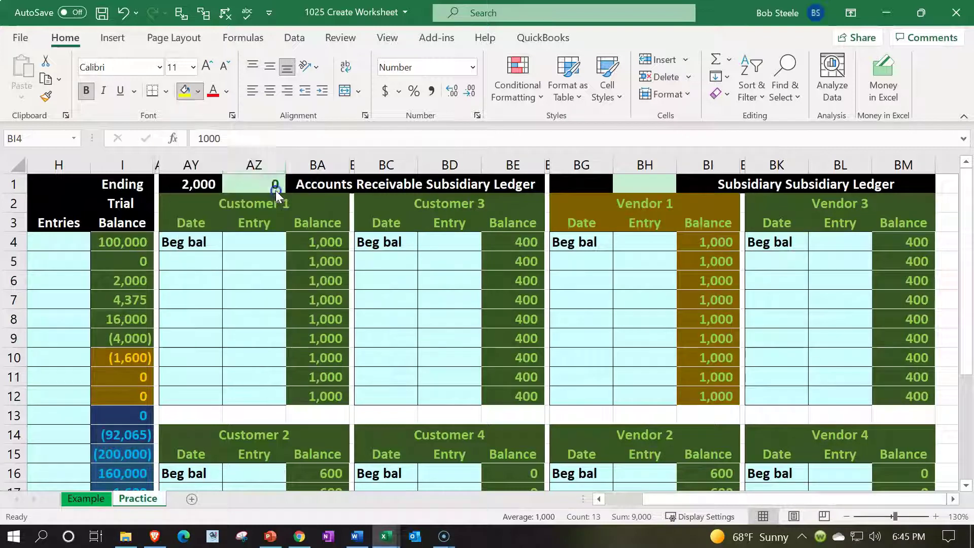
pyautogui.click(228, 92)
pyautogui.click(238, 256)
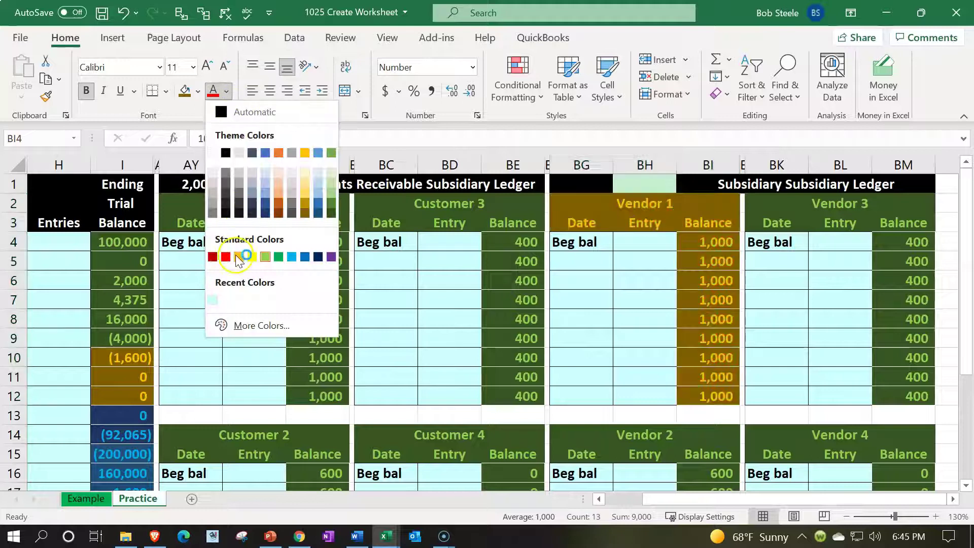
pyautogui.click(638, 284)
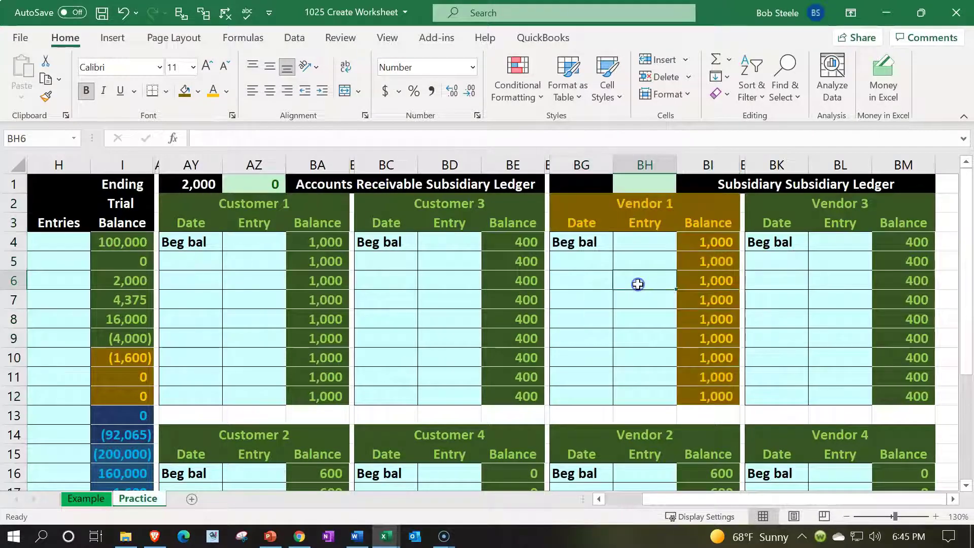
# Copy the formatting of the Vendor 1 block in BG2:BI12 onto the Vendor 3 block starting at BK2.
pyautogui.click(579, 203)
pyautogui.moveTo(615, 226); pyautogui.dragTo(692, 391)
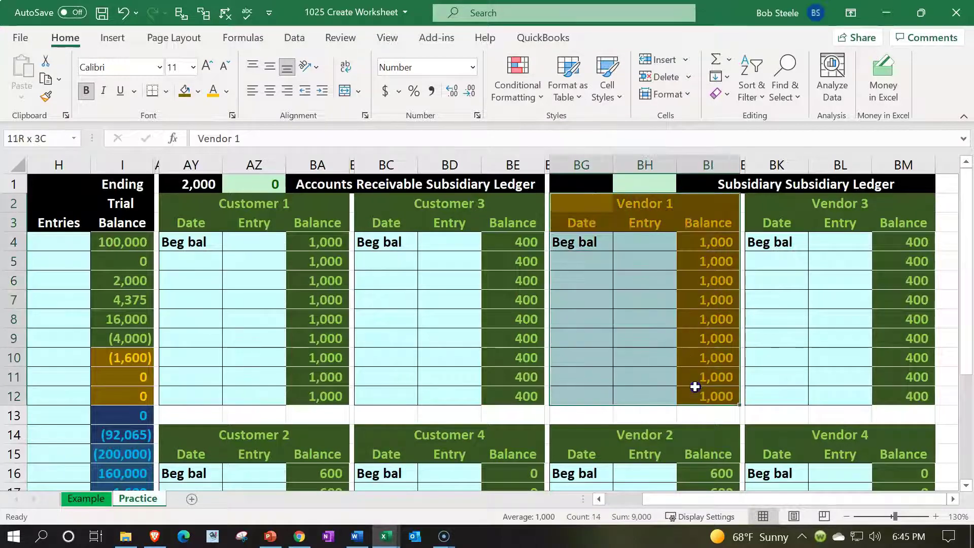
pyautogui.click(46, 97)
pyautogui.click(776, 201)
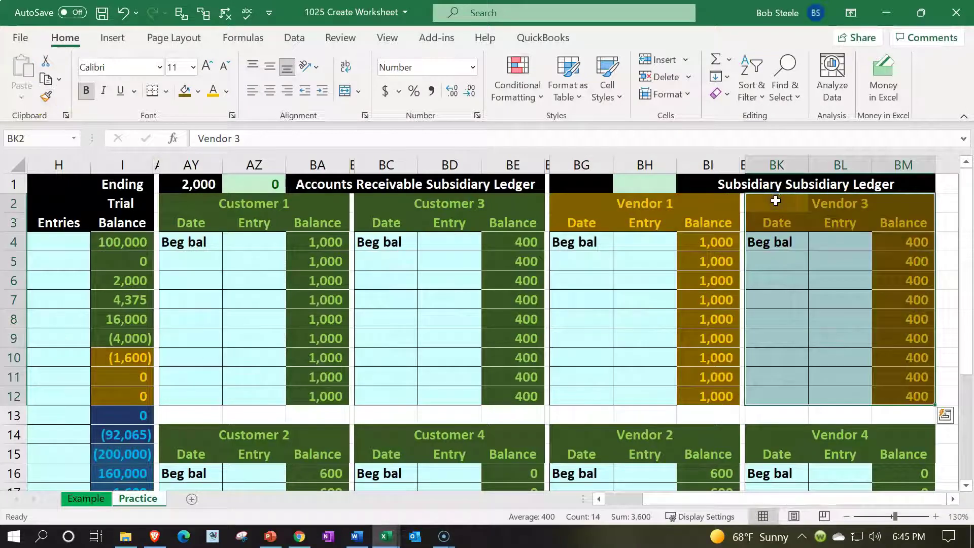
# Copy the gold vendor formatting onto the Vendor 2 block starting at BG14 and the Vendor 4 block starting at BK14.
pyautogui.click(46, 97)
pyautogui.scroll(-1, 609, 396)
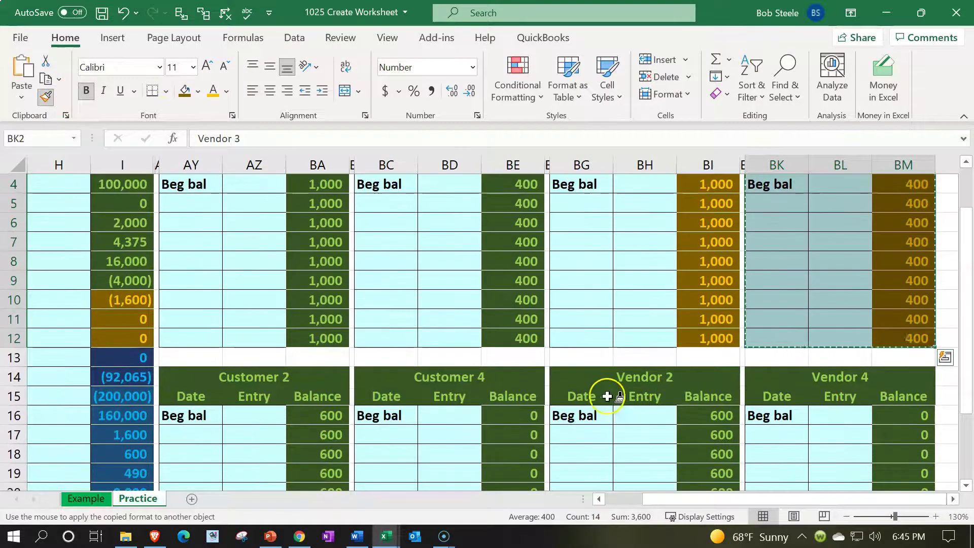
pyautogui.click(589, 378)
pyautogui.click(46, 96)
pyautogui.click(782, 371)
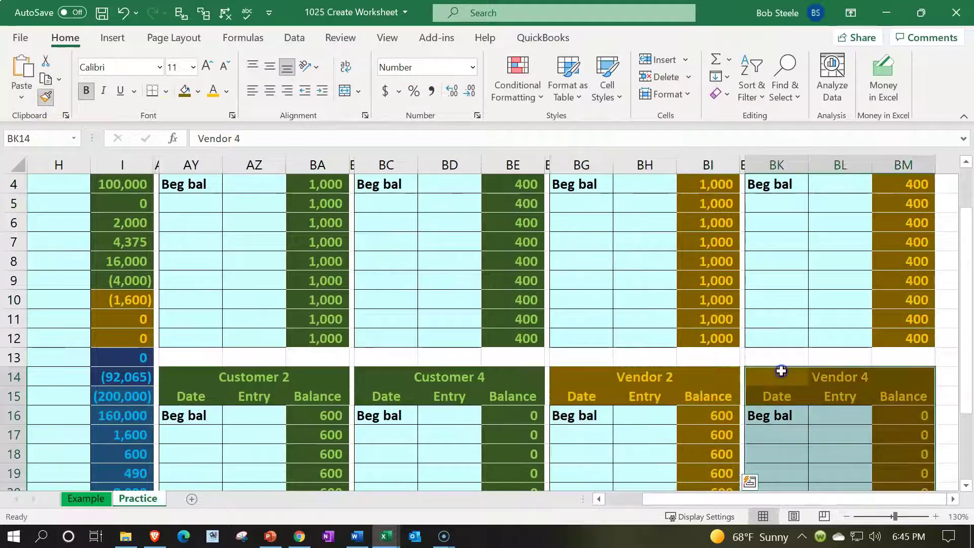
pyautogui.scroll(1, 782, 371)
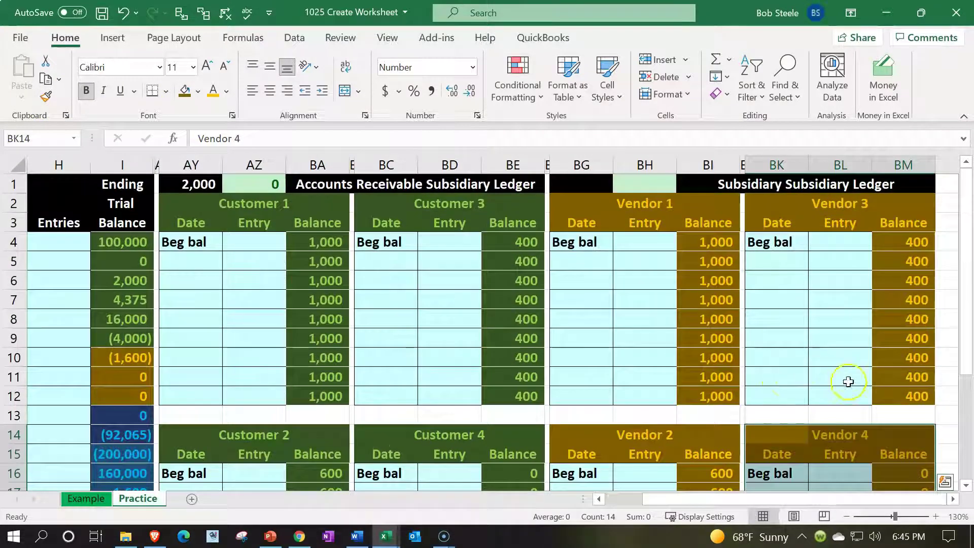
# Examine the Accounts payable row of the trial balance, from the account name in F10 to the ending balance in I10.
pyautogui.click(119, 359)
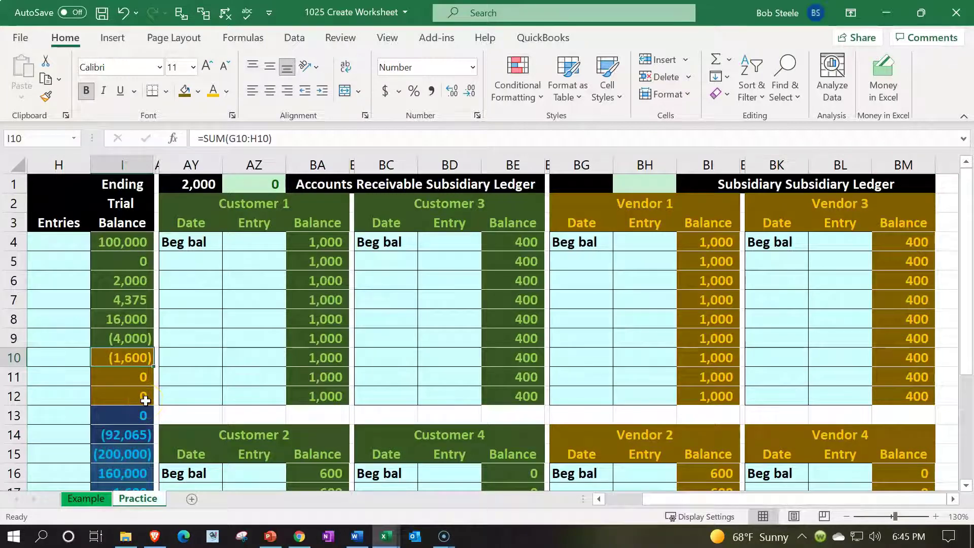
pyautogui.press('Left')
pyautogui.press('Left')
pyautogui.press('Left')
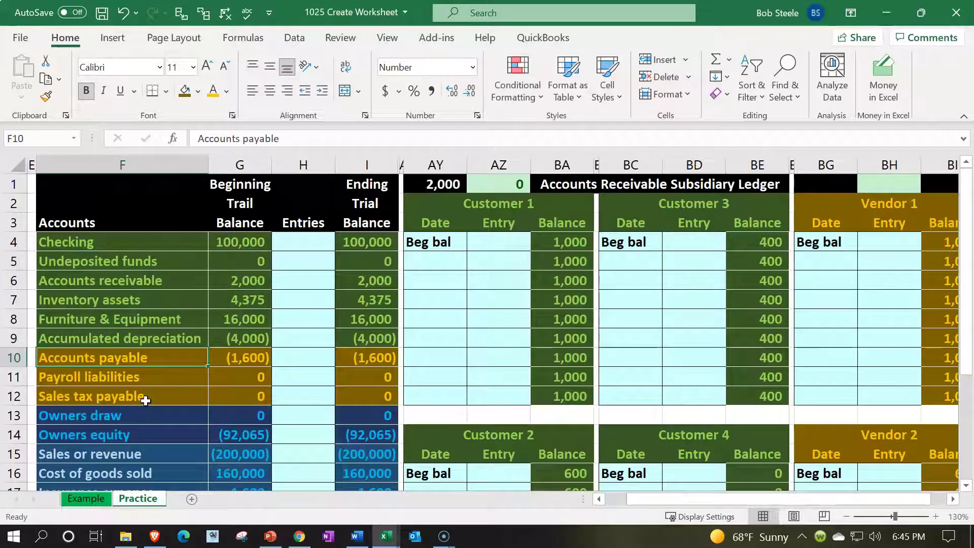
pyautogui.press('Right')
pyautogui.press('Right')
pyautogui.press('Right')
# Set the Vendor 1 beginning balance in BI4 to 0.
pyautogui.press('Right')
pyautogui.press('Right')
pyautogui.press('Right')
pyautogui.press('Right')
pyautogui.press('Right')
pyautogui.press('Right')
pyautogui.press('Right')
pyautogui.press('Right')
pyautogui.press('Right')
pyautogui.press('Right')
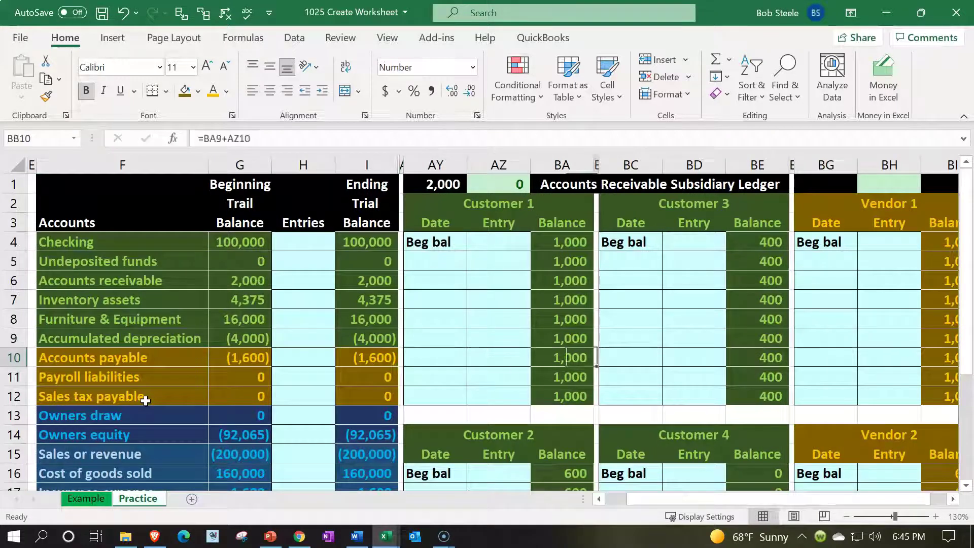
pyautogui.press('Right')
pyautogui.press('Right')
pyautogui.press('Right')
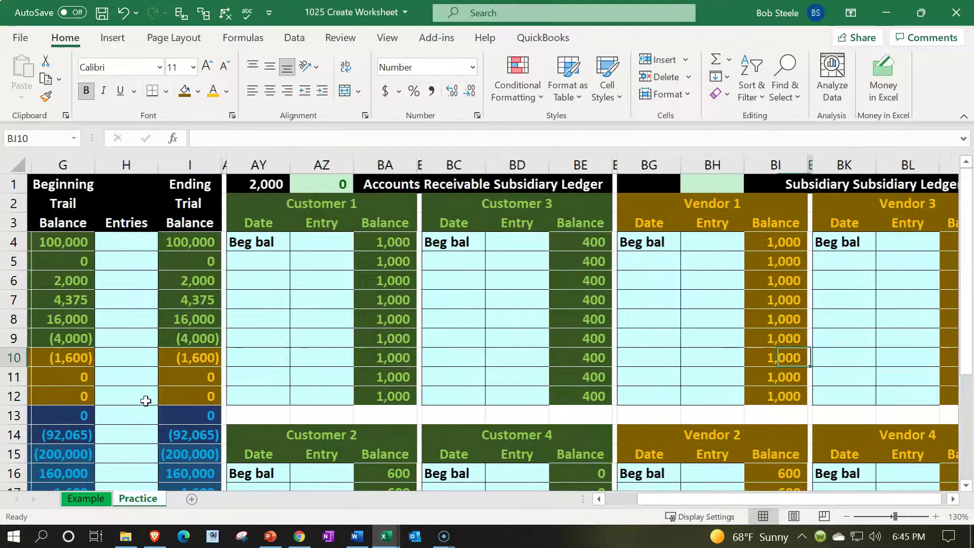
pyautogui.press('Right')
pyautogui.press('Right')
pyautogui.press('Right')
pyautogui.press('Up')
pyautogui.press('Up')
pyautogui.press('Up')
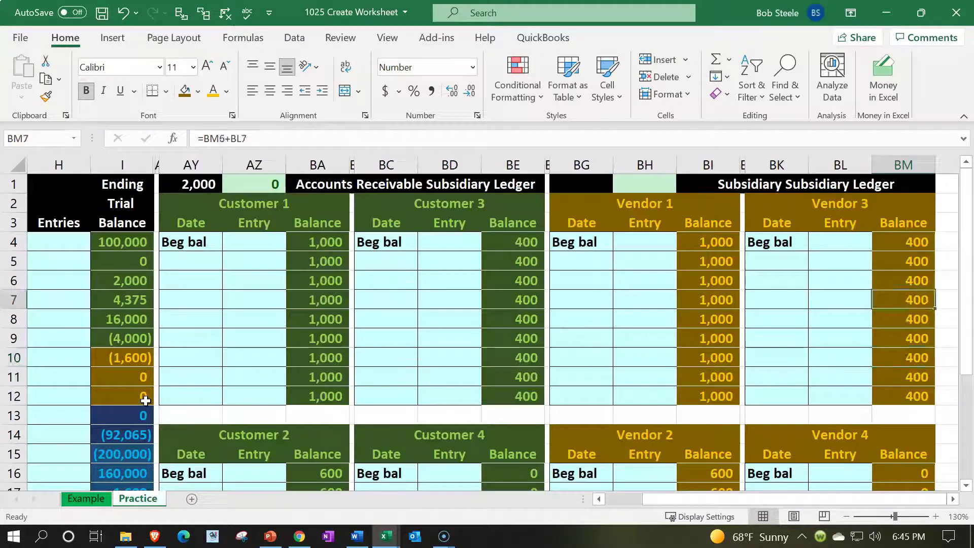
pyautogui.press('Up')
pyautogui.press('Left')
pyautogui.press('Left')
pyautogui.press('Up')
pyautogui.press('Up')
pyautogui.press('Left')
pyautogui.press('Left')
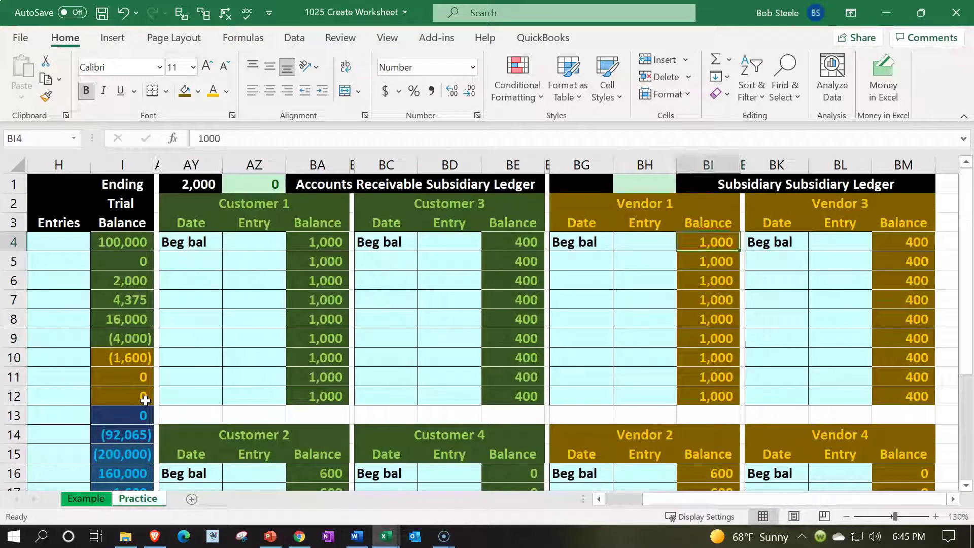
pyautogui.press('Delete')
pyautogui.press('Down')
# Set the Vendor 3 beginning balance in BM4 to 0.
pyautogui.press('Right')
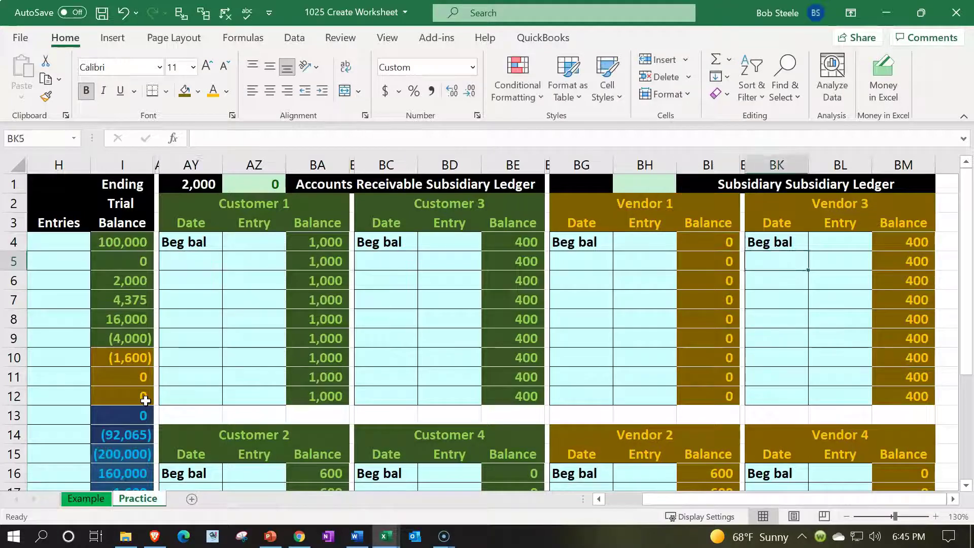
pyautogui.press('Right')
pyautogui.press('Right')
pyautogui.press('Up')
pyautogui.press('Delete')
pyautogui.press('Down')
# Set the Vendor 2 beginning balance in BI16 to 0.
pyautogui.press('Down')
pyautogui.press('Down')
pyautogui.press('Down')
pyautogui.press('Down')
pyautogui.press('Down')
pyautogui.press('Down')
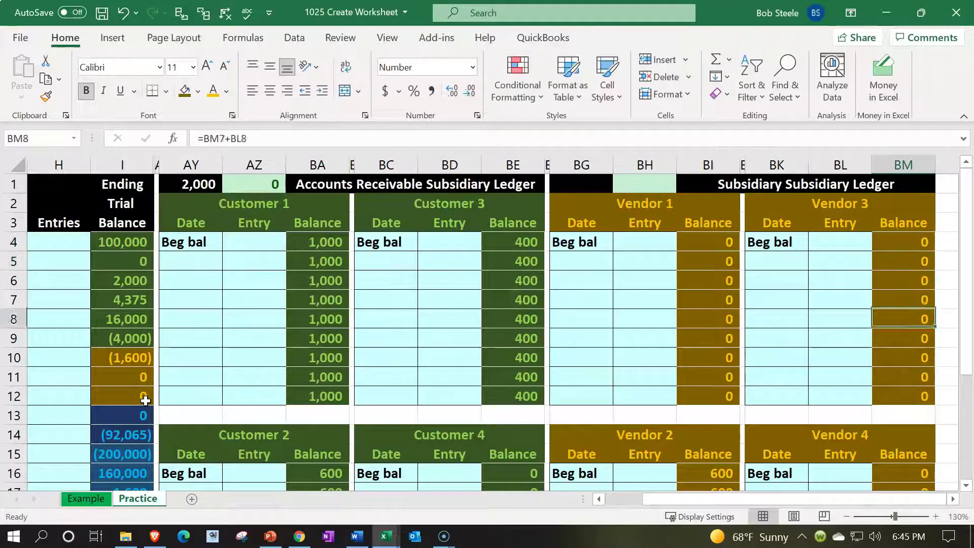
pyautogui.press('Down')
pyautogui.press('Down')
pyautogui.press('Down')
pyautogui.press('Down')
pyautogui.press('Down')
pyautogui.press('Left')
pyautogui.press('Left')
pyautogui.press('Left')
pyautogui.press('Left')
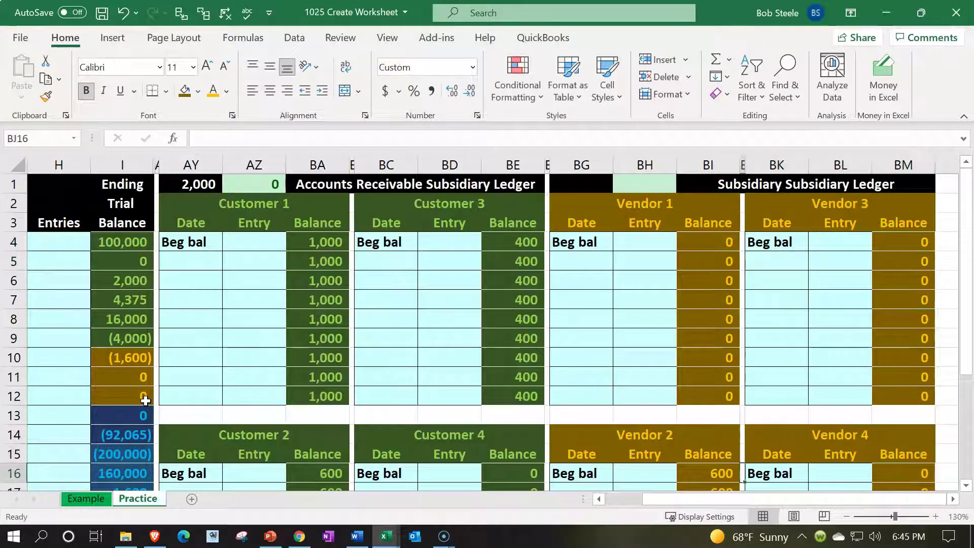
pyautogui.press('Delete')
pyautogui.press('Down')
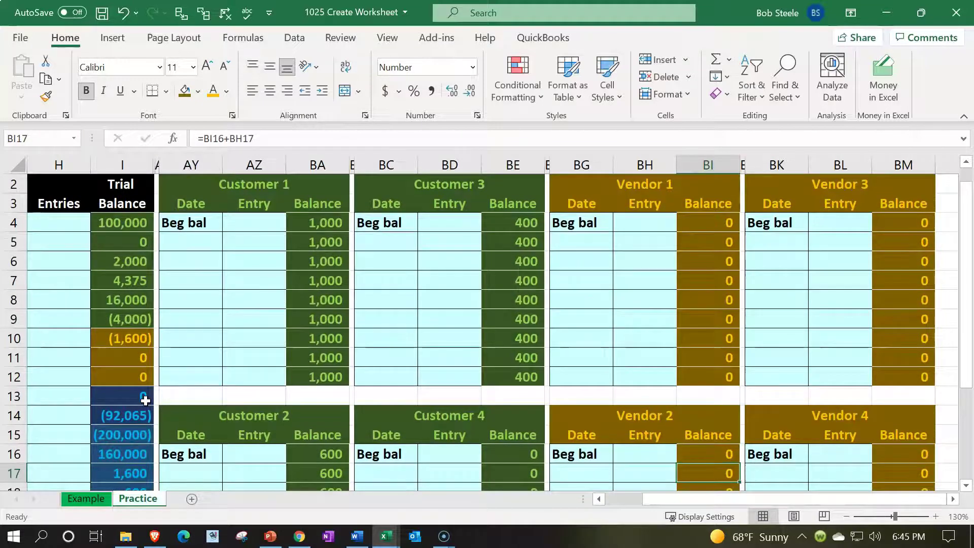
pyautogui.press('Down')
# Enter -700 as the Vendor 1 beginning balance in BI4.
pyautogui.press('Up')
pyautogui.press('Right')
pyautogui.press('Up')
pyautogui.press('Up')
pyautogui.press('Up')
pyautogui.press('Up')
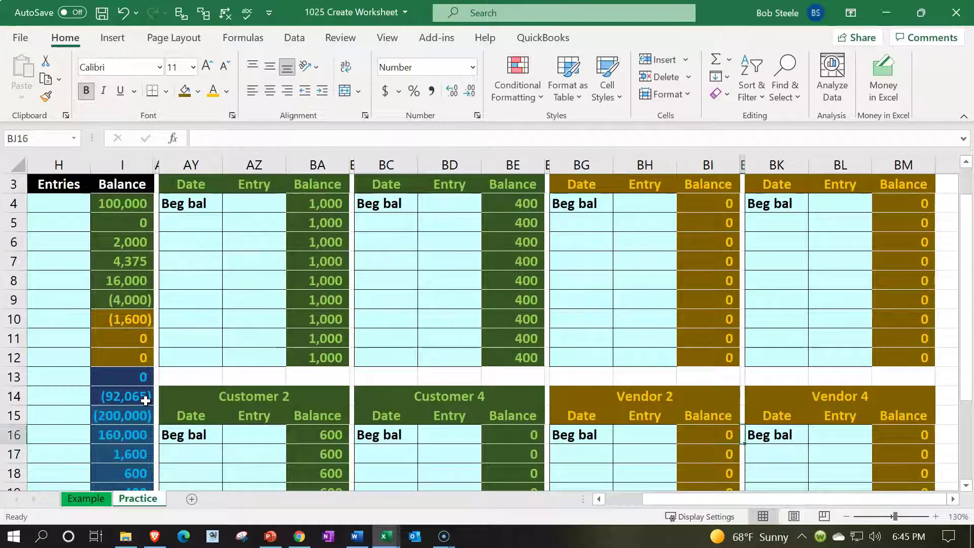
pyautogui.press('Up')
pyautogui.press('Up')
pyautogui.press('Up')
pyautogui.press('Up')
pyautogui.press('Up')
pyautogui.press('Up')
pyautogui.press('Up')
pyautogui.press('Up')
pyautogui.press('Up')
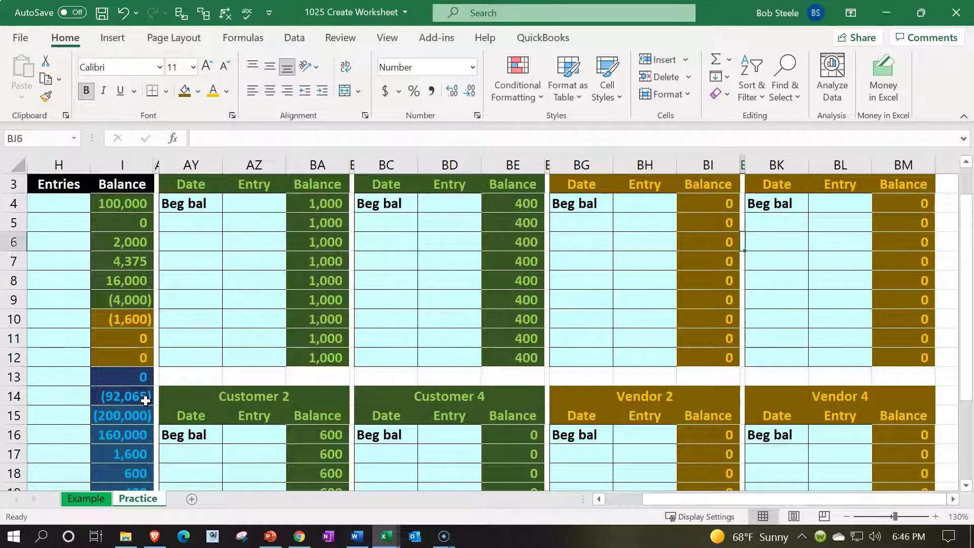
pyautogui.press('Left')
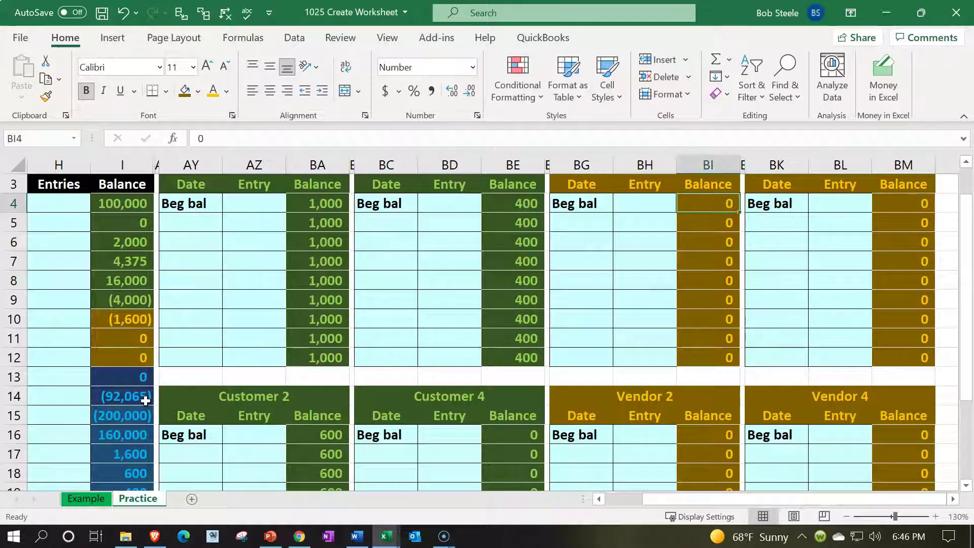
pyautogui.write('-')
pyautogui.write('700')
pyautogui.press('Return')
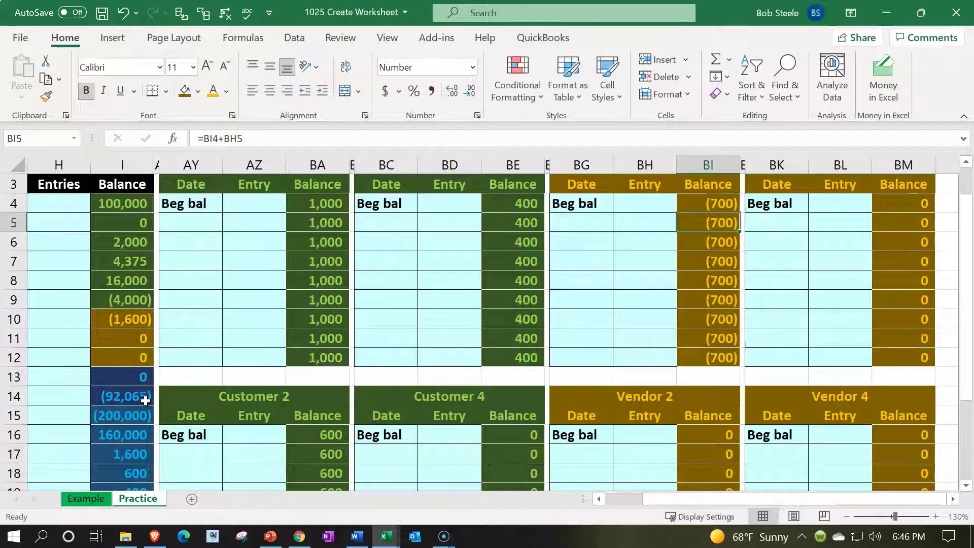
pyautogui.press('Down')
pyautogui.press('Up')
# Enter -600 as the Vendor 2 beginning balance in BI16.
pyautogui.scroll(1, 147, 400)
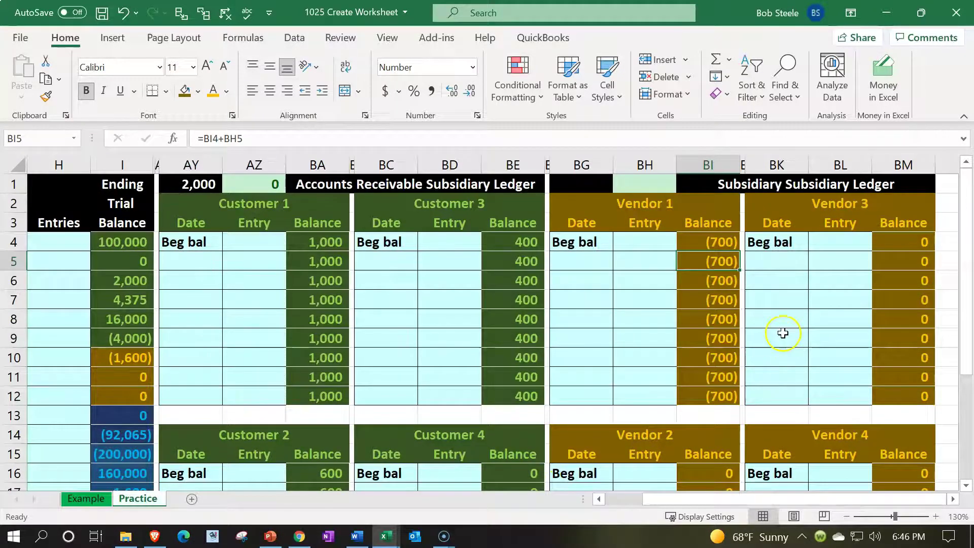
pyautogui.scroll(-1, 728, 366)
pyautogui.scroll(-1, 727, 366)
pyautogui.click(718, 414)
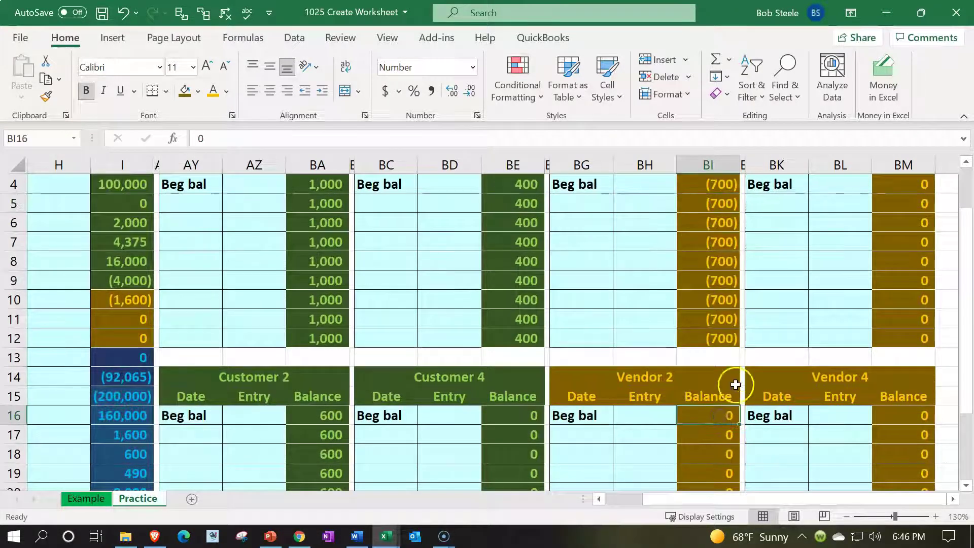
pyautogui.write('-600')
pyautogui.press('Return')
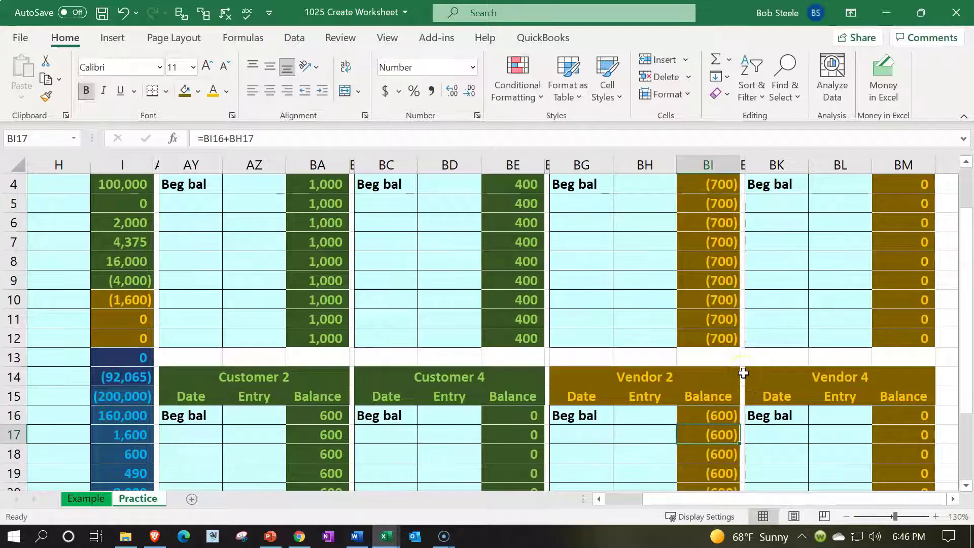
# Enter -300 as the Vendor 3 beginning balance in BM4.
pyautogui.scroll(2, 744, 373)
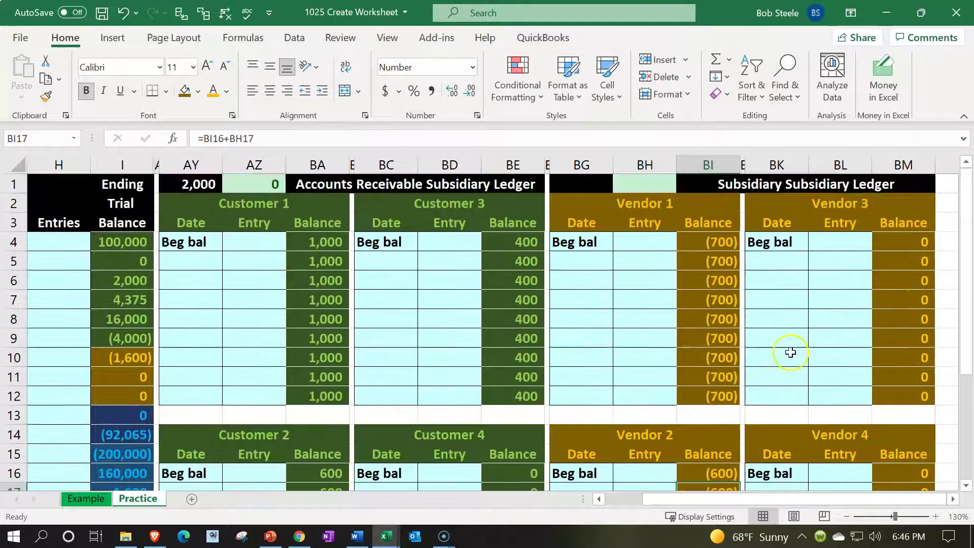
pyautogui.click(910, 243)
pyautogui.write('-300')
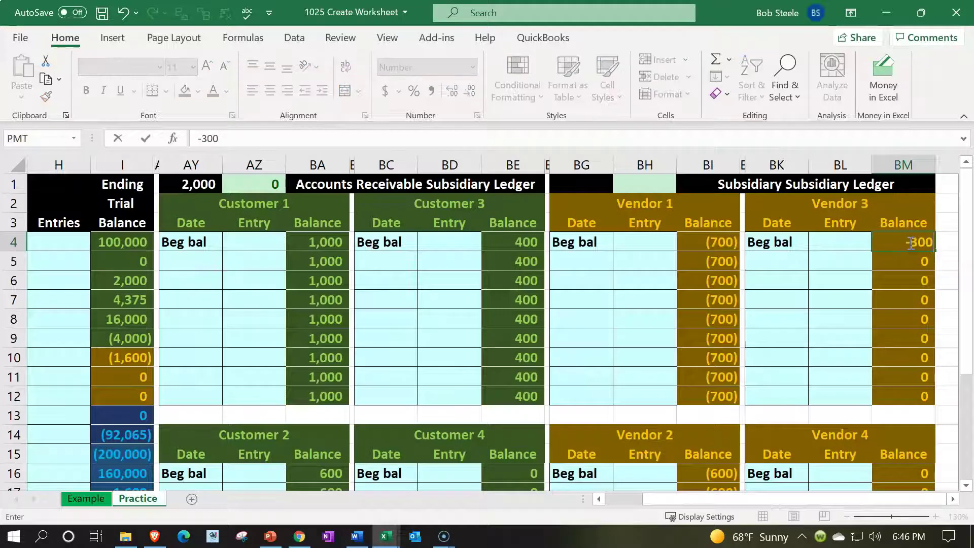
pyautogui.press('Return')
# Check the combined sum of the vendor beginning balances in BM4, BI4 and BI16.
pyautogui.click(910, 242)
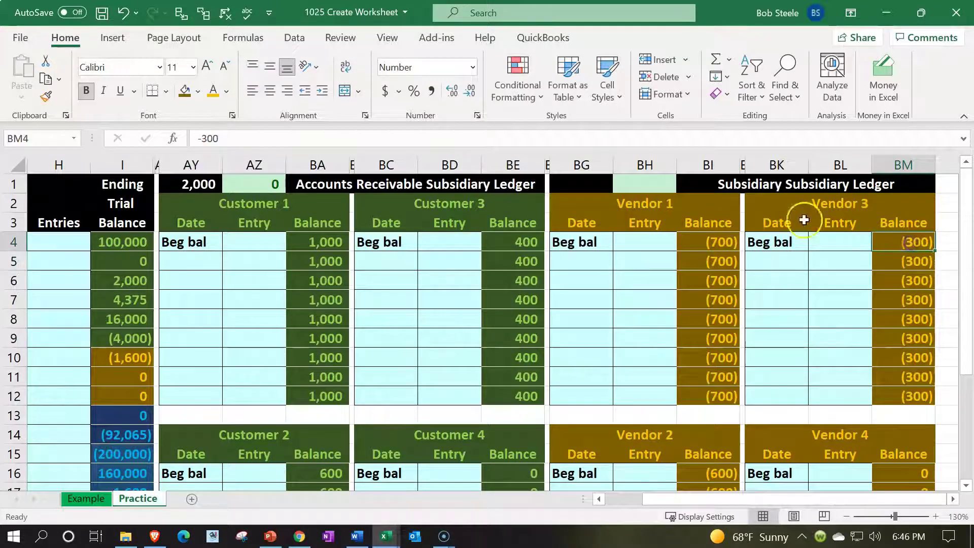
pyautogui.keyDown('ctrl'); pyautogui.click(700, 242); pyautogui.keyUp('ctrl')
pyautogui.keyDown('ctrl'); pyautogui.click(725, 477); pyautogui.keyUp('ctrl')
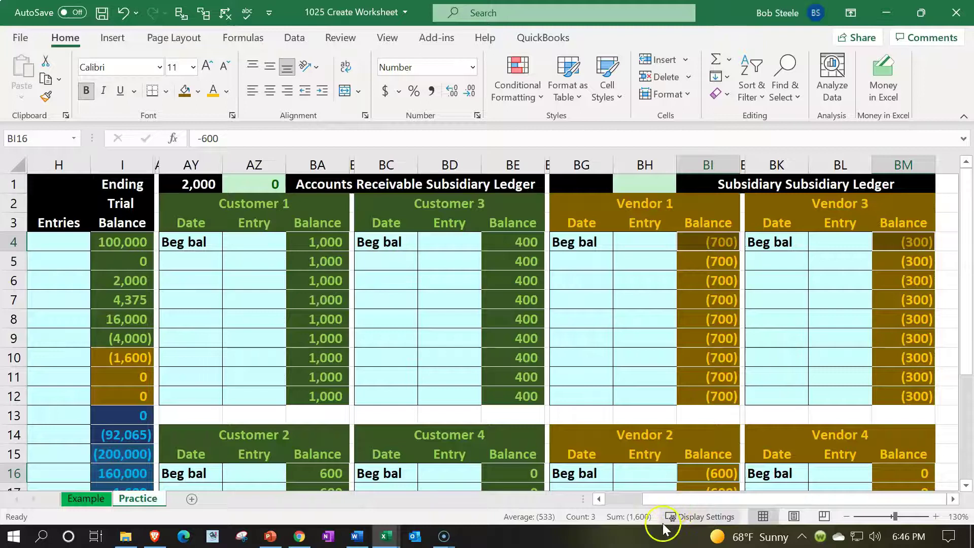
pyautogui.click(620, 350)
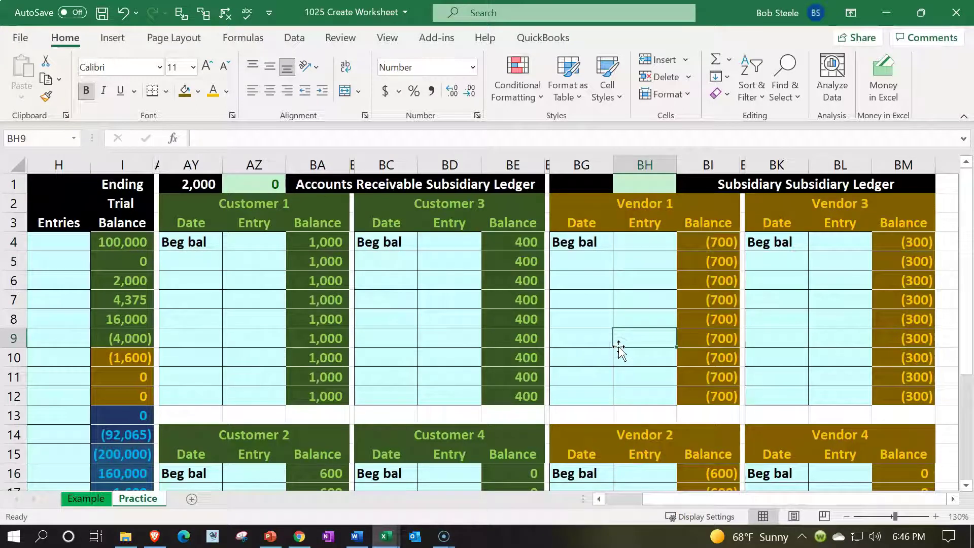
# Total the four vendors' ending balances in BG1 with the formula =BI12+BI24+BM12+BM24.
pyautogui.click(582, 184)
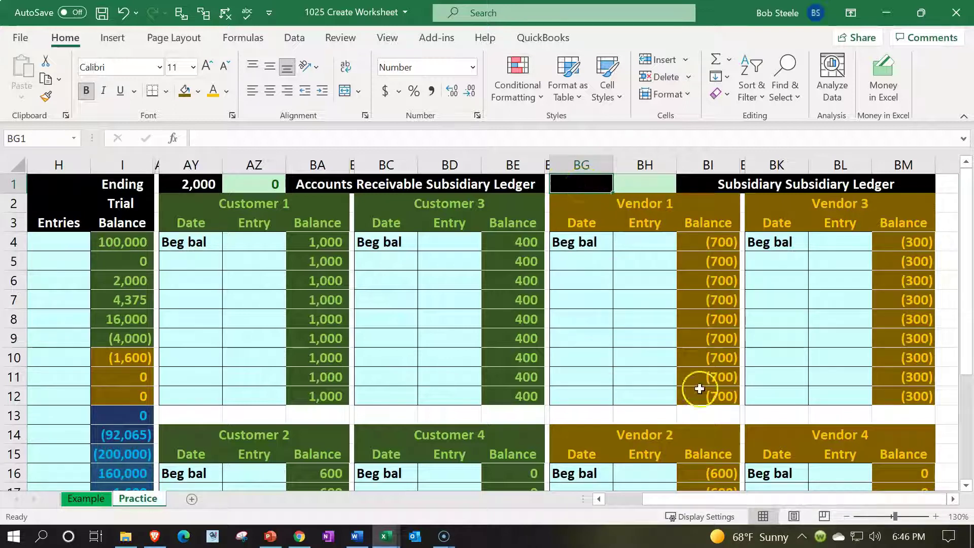
pyautogui.scroll(-1, 711, 406)
pyautogui.scroll(1, 689, 336)
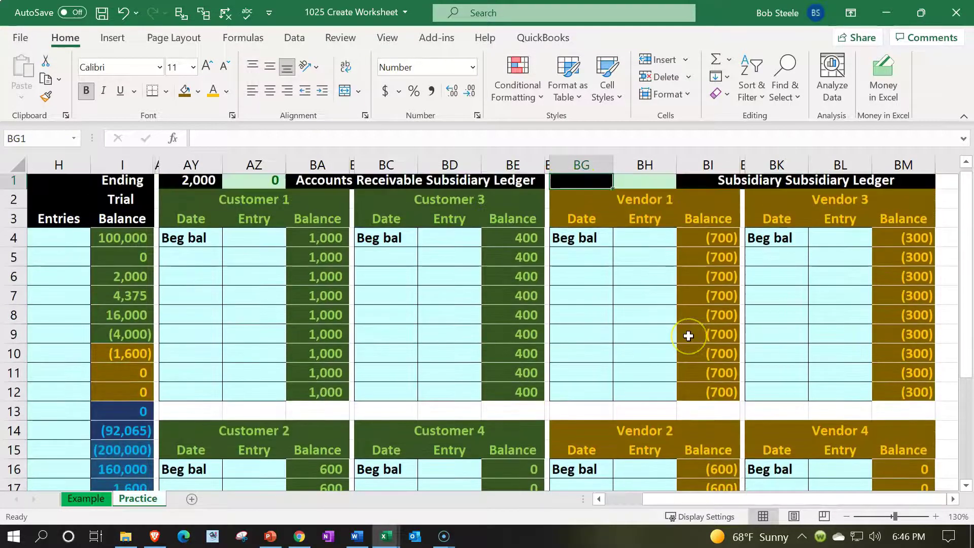
pyautogui.write('=')
pyautogui.click(722, 393)
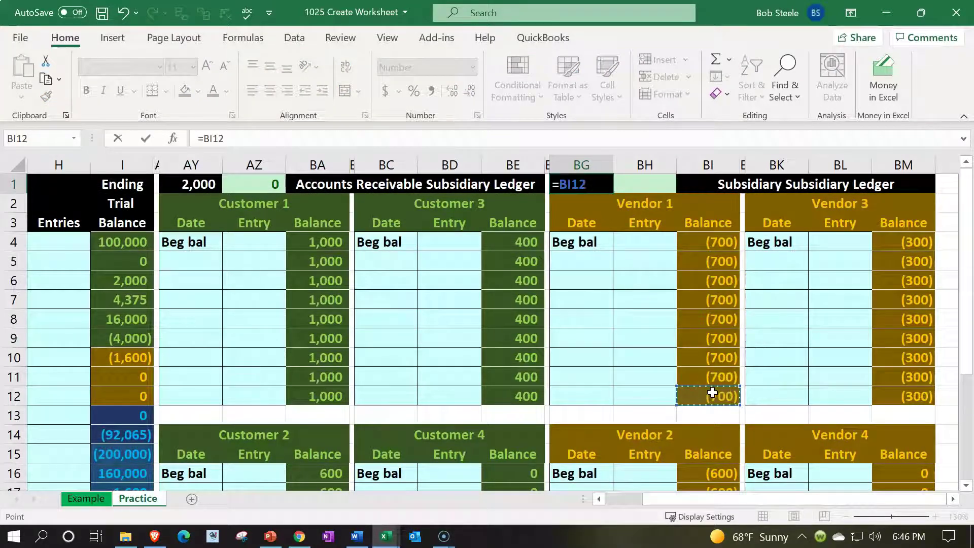
pyautogui.write('+')
pyautogui.scroll(-3, 713, 393)
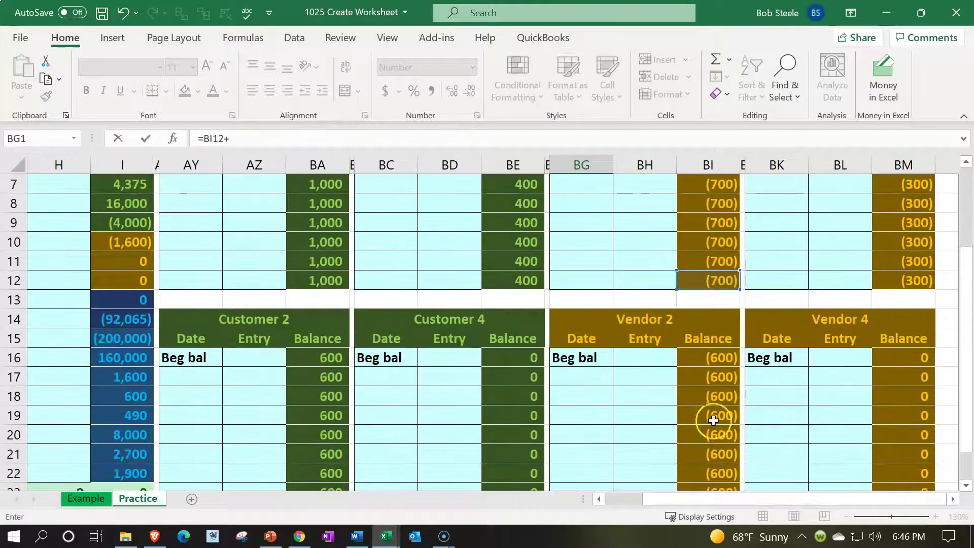
pyautogui.click(718, 446)
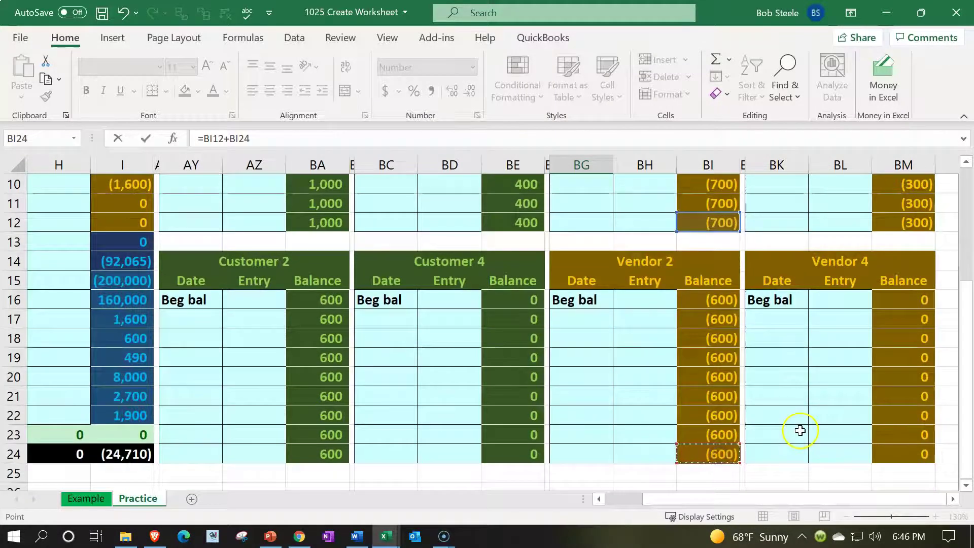
pyautogui.scroll(2, 800, 430)
pyautogui.write('+')
pyautogui.click(902, 339)
pyautogui.scroll(-2, 903, 339)
pyautogui.write('+')
pyautogui.click(898, 455)
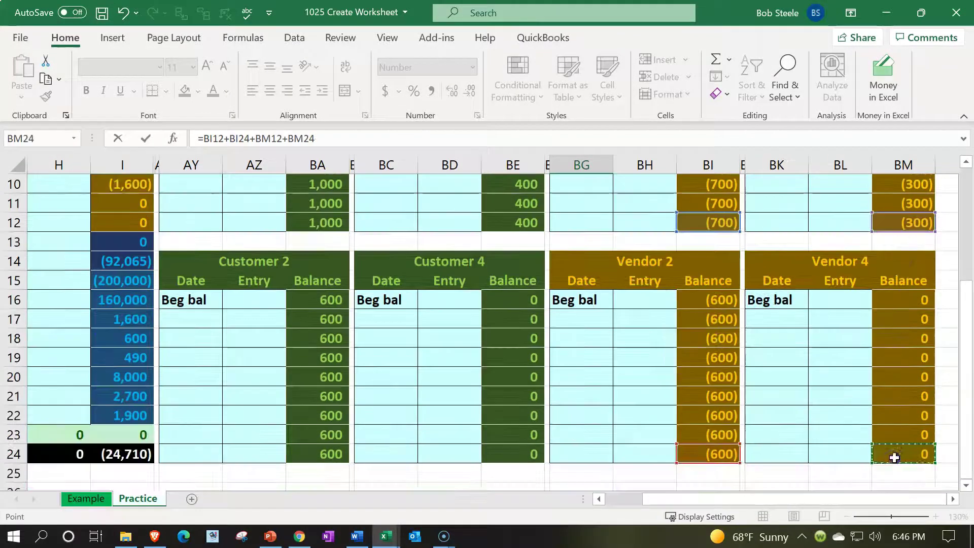
pyautogui.scroll(3, 802, 404)
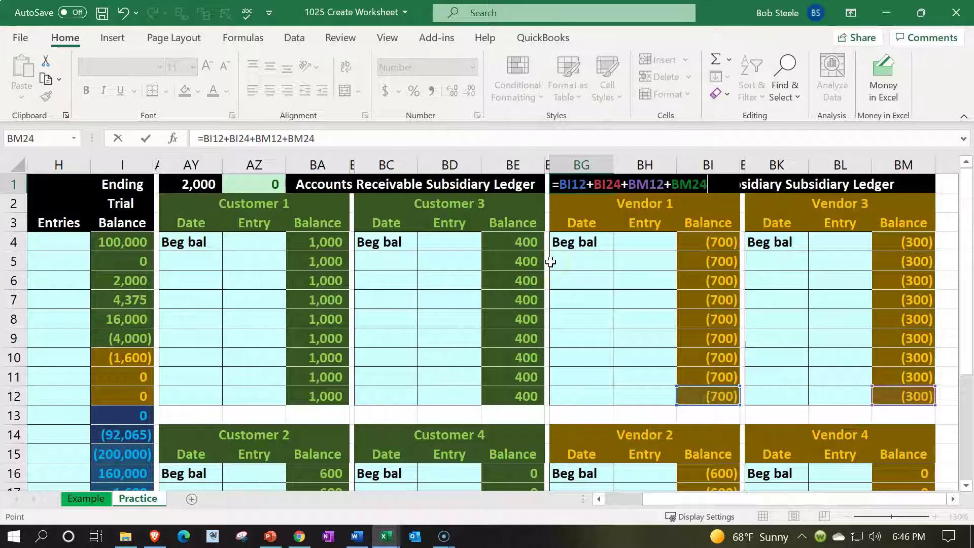
pyautogui.press('Return')
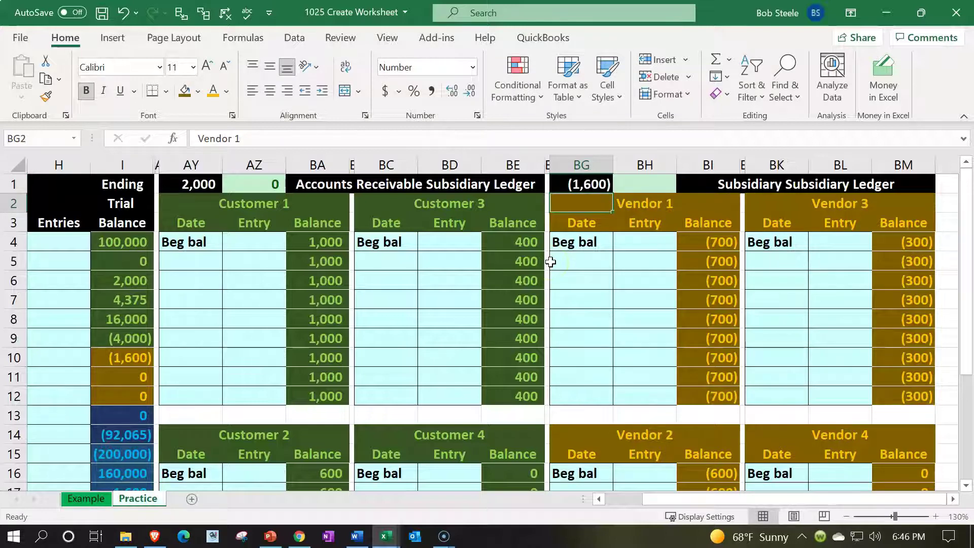
# Add a check formula in BH1 that subtracts the Accounts payable ending balance from the vendor total, =BG1-I10.
pyautogui.click(573, 184)
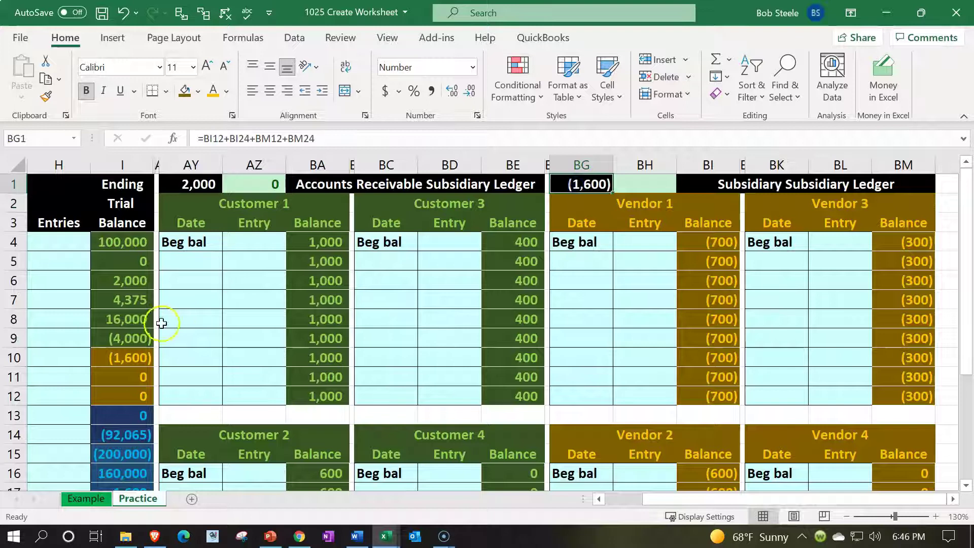
pyautogui.click(123, 362)
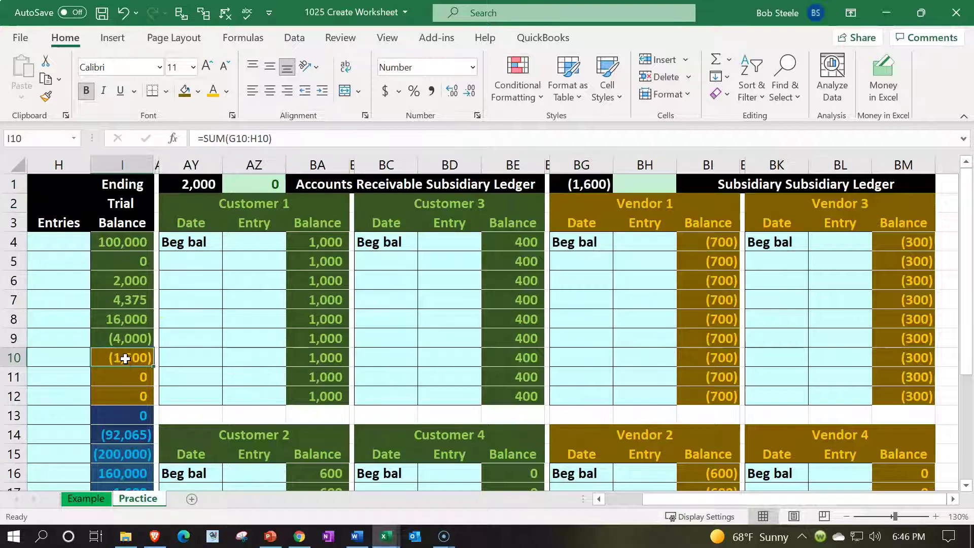
pyautogui.click(633, 182)
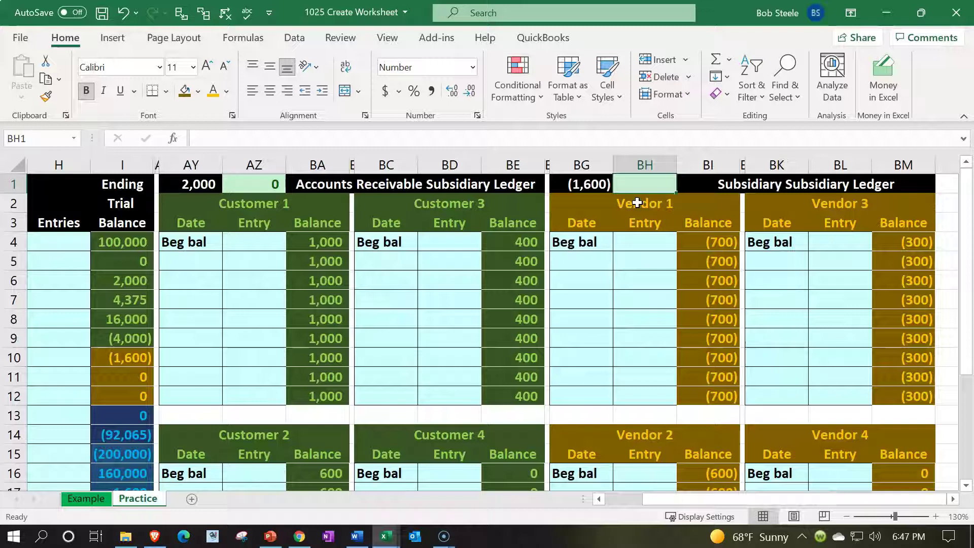
pyautogui.click(272, 184)
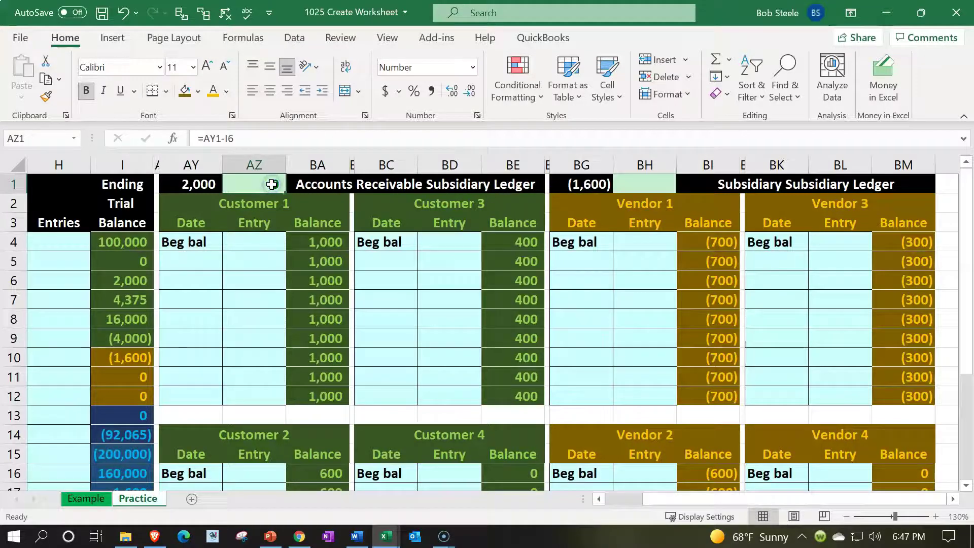
pyautogui.click(641, 185)
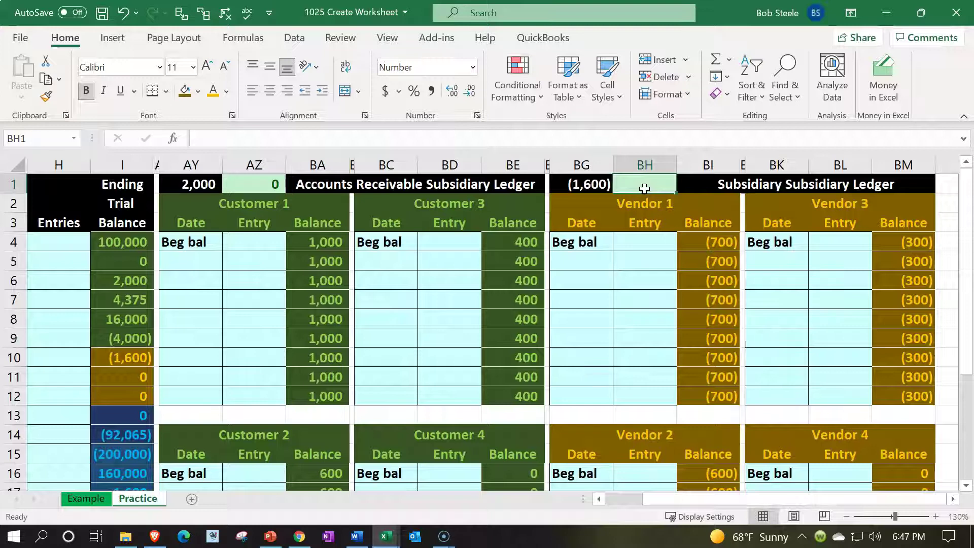
pyautogui.write('=')
pyautogui.press('Left')
pyautogui.write('-')
pyautogui.click(116, 355)
pyautogui.press('Return')
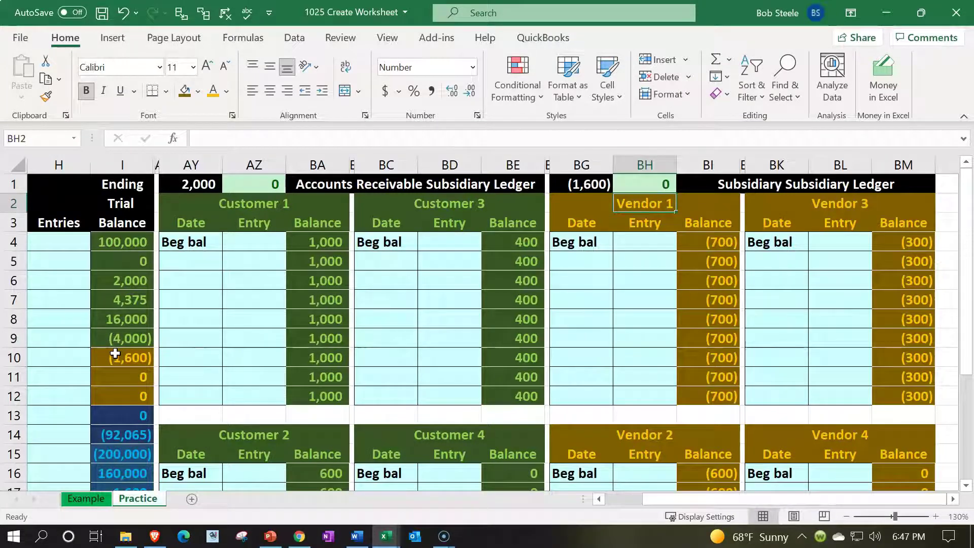
# Review the Accounts payable line in row 10 of the trial balance alongside the customer subsidiary ledger.
pyautogui.click(116, 355)
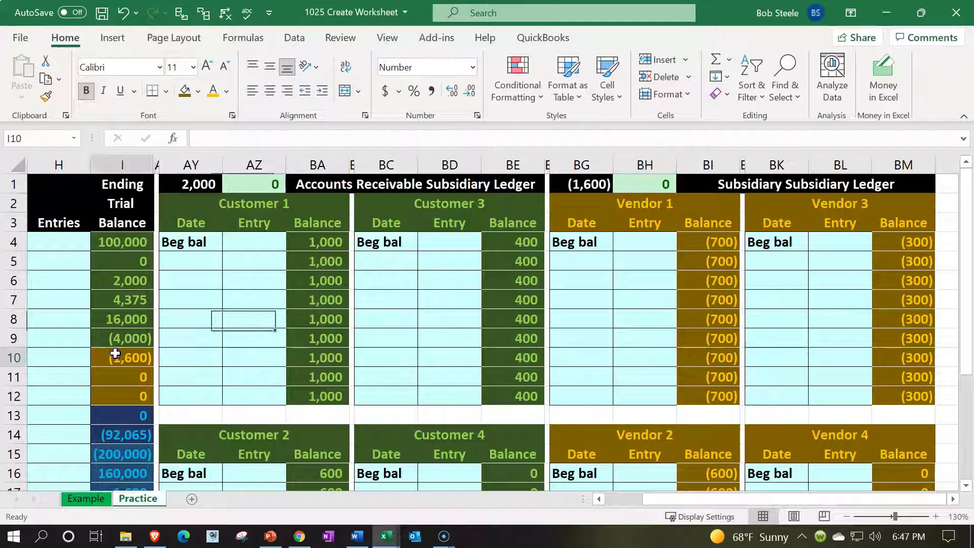
pyautogui.press('Left')
pyautogui.press('Left')
pyautogui.press('Left')
pyautogui.press('Left')
pyautogui.press('Left')
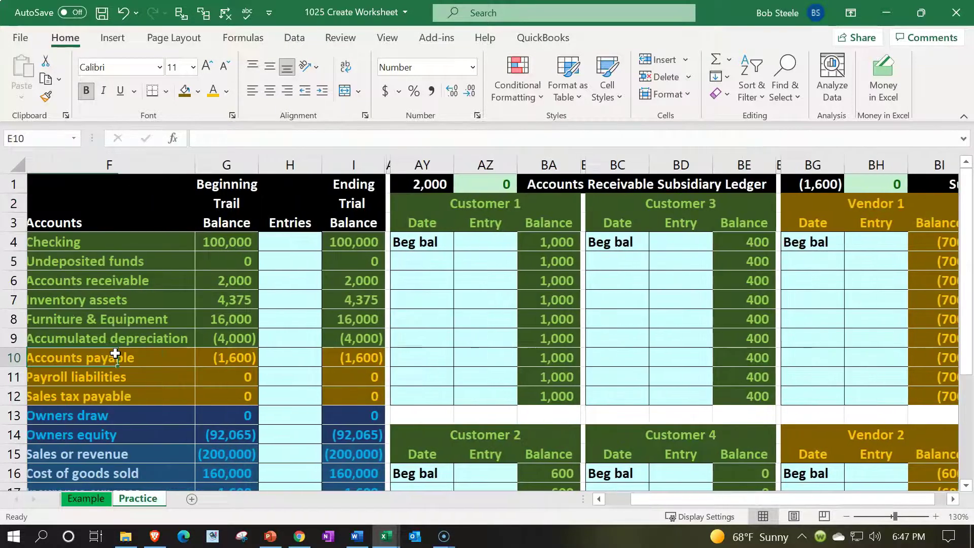
pyautogui.click(115, 354)
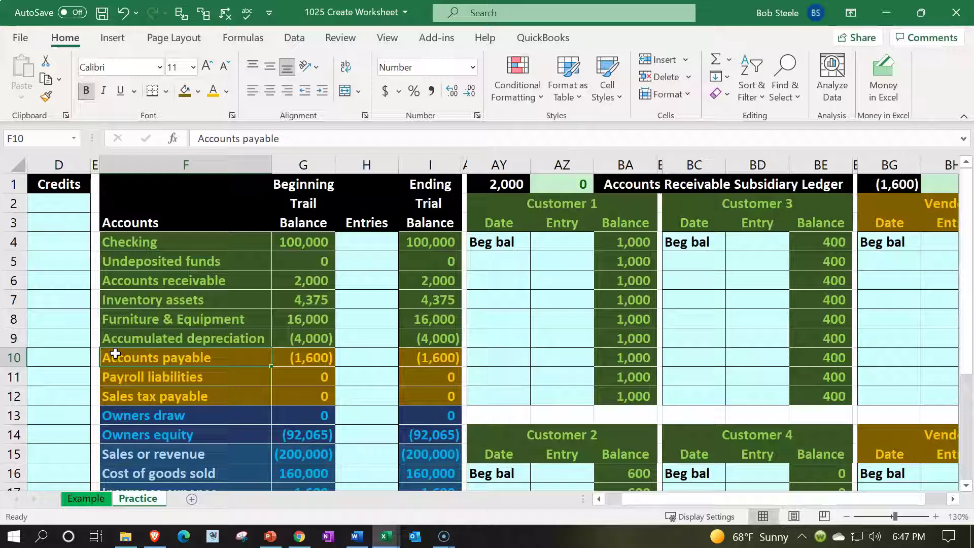
pyautogui.press('Right')
pyautogui.press('Right')
pyautogui.press('Right')
pyautogui.press('Right')
pyautogui.press('Right')
pyautogui.press('Right')
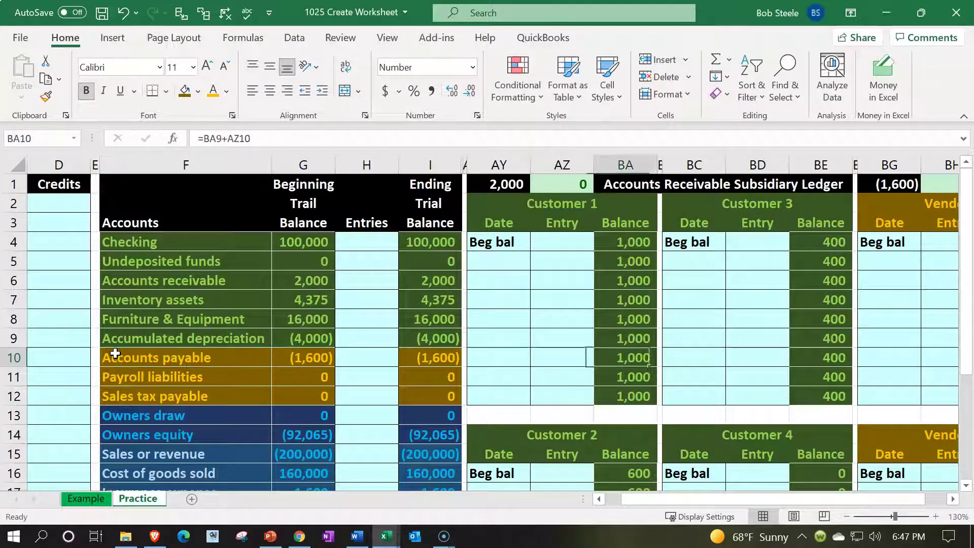
pyautogui.press('Right')
pyautogui.press('Right')
pyautogui.press('Right')
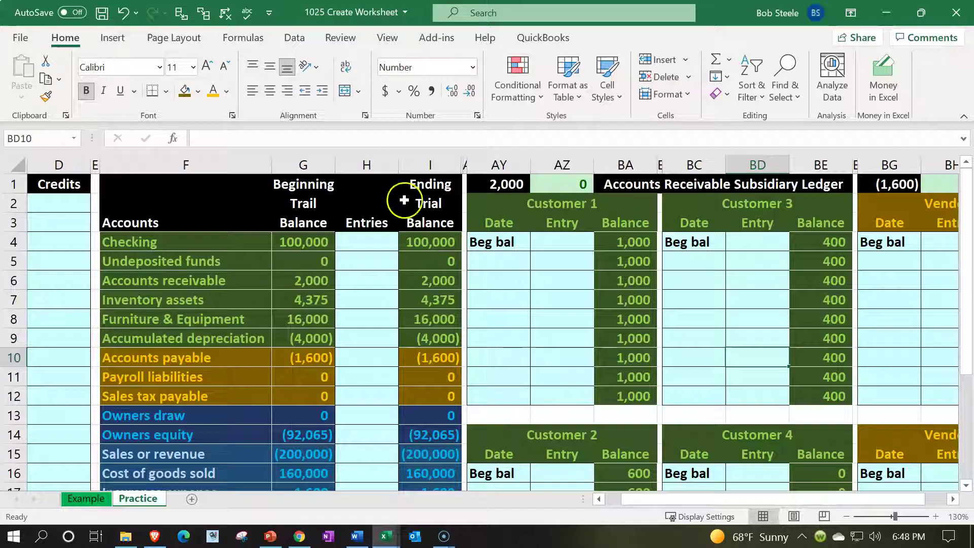
# Unhide the general ledger columns between I and AY.
pyautogui.click(431, 166)
pyautogui.moveTo(431, 166); pyautogui.dragTo(478, 162)
pyautogui.rightClick(446, 285)
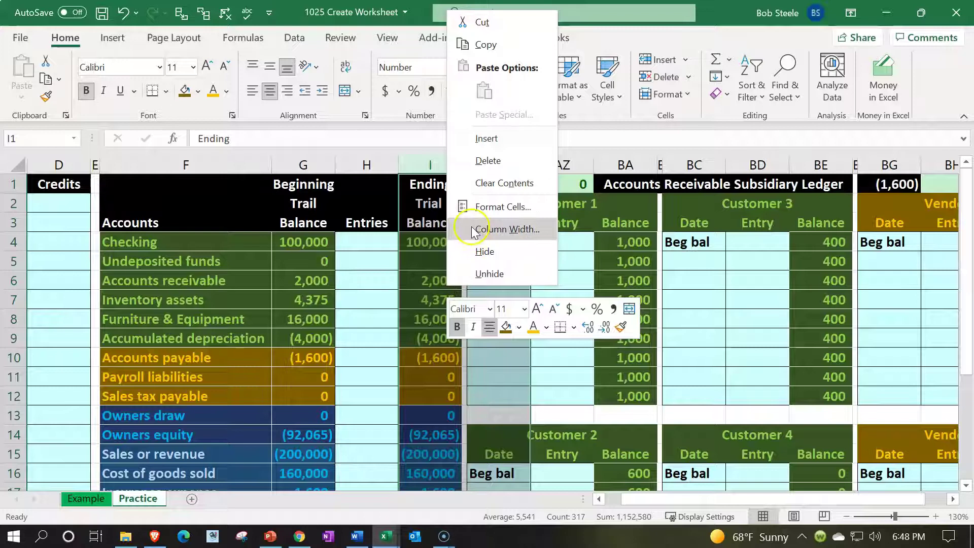
pyautogui.click(503, 273)
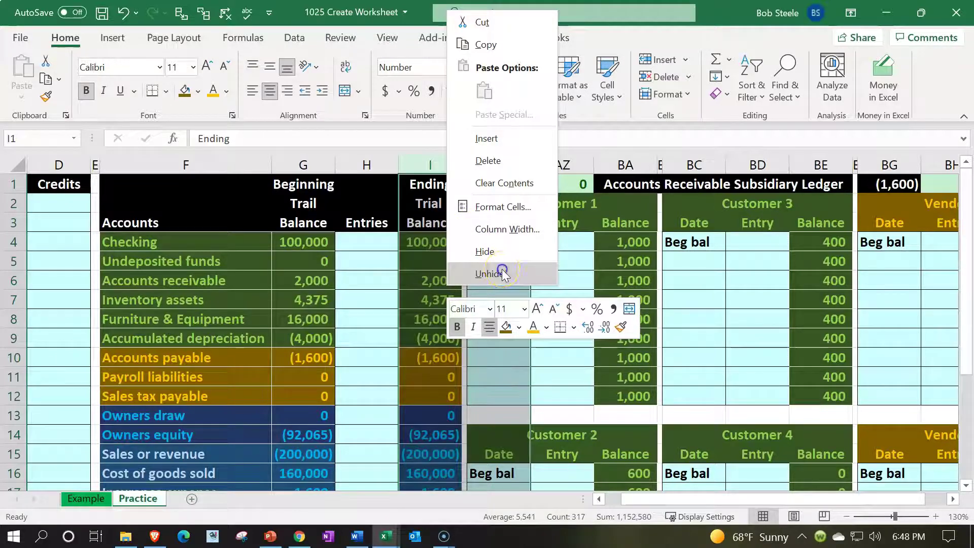
pyautogui.click(499, 268)
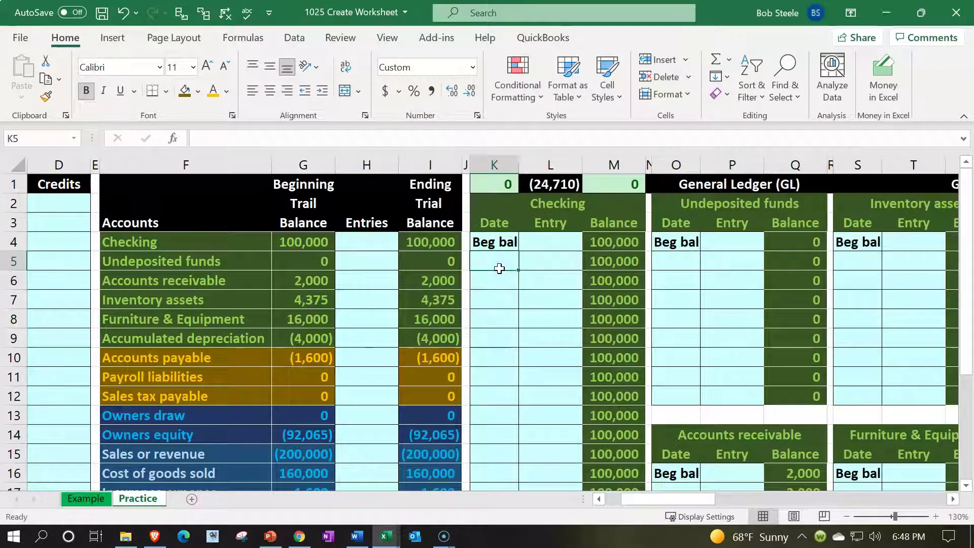
# Examine the Inventory assets row of the trial balance from the account name through its ending balance in I7.
pyautogui.press('Home')
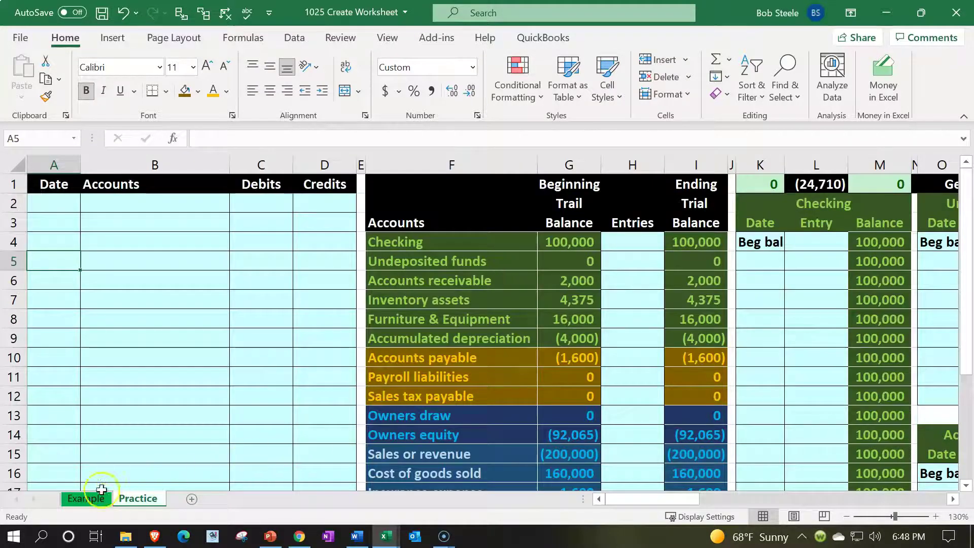
pyautogui.click(302, 361)
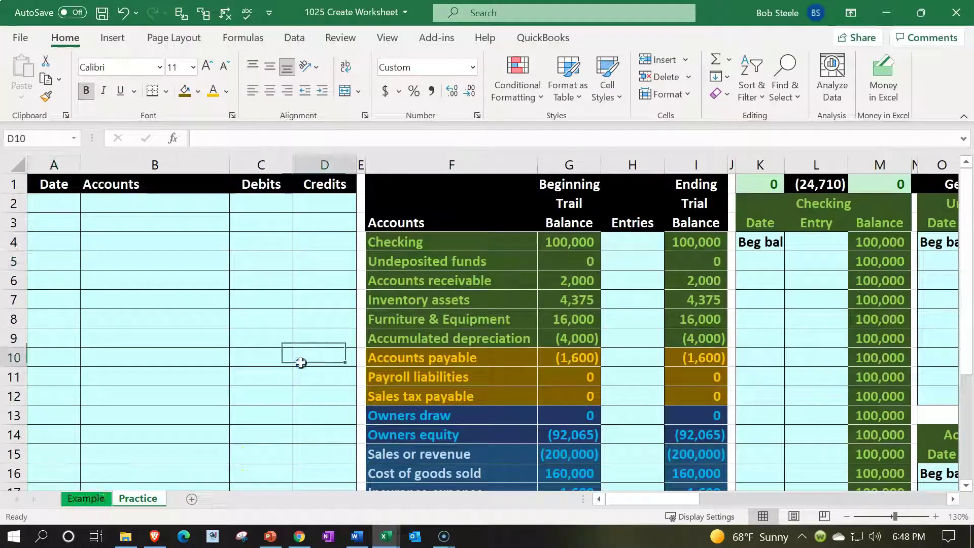
pyautogui.click(403, 307)
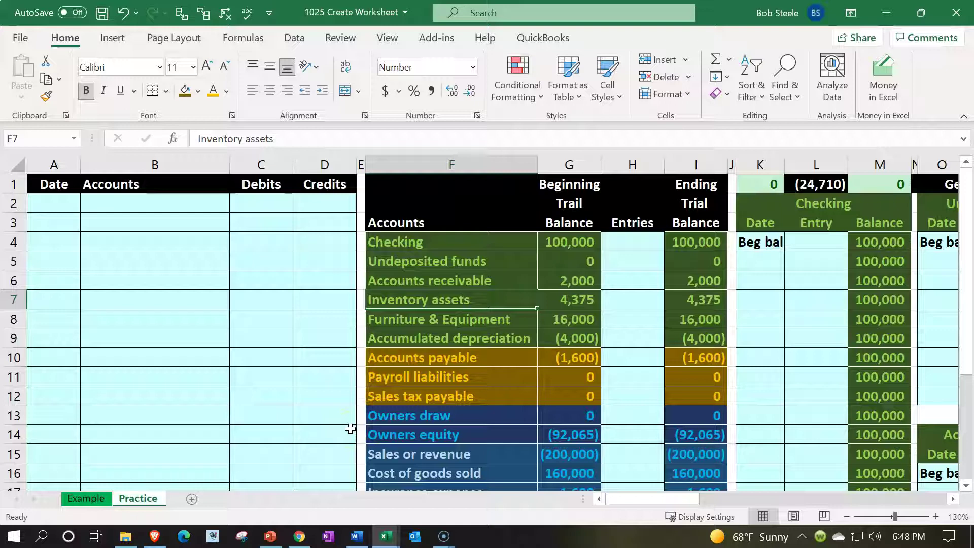
pyautogui.press('Right')
pyautogui.press('Right')
pyautogui.press('Right')
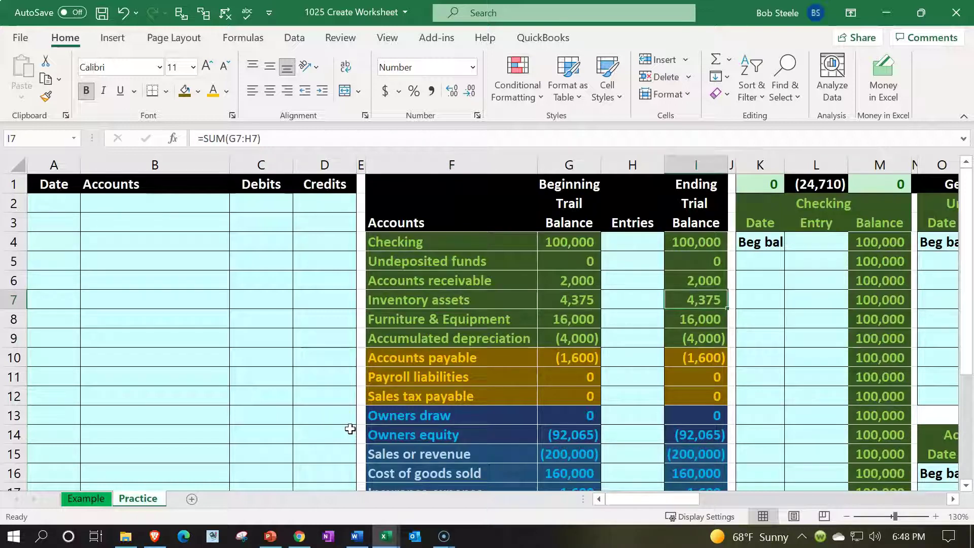